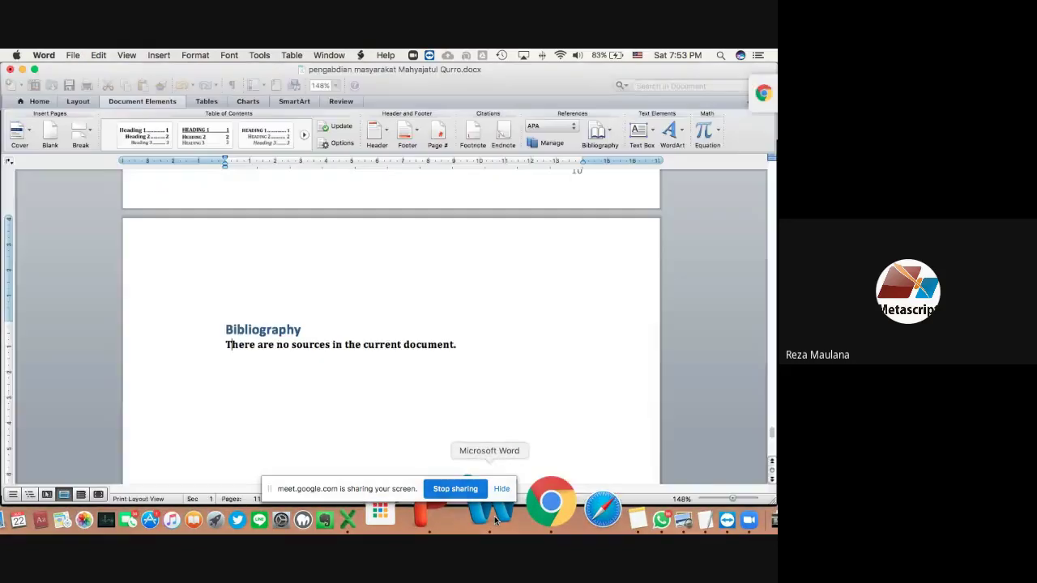
- Switch from the Word document to the PowerPoint presentation and add a Title and Content slide after slide 3
scroll(374, 390, "up", 2)
scroll(374, 390, "up", 10)
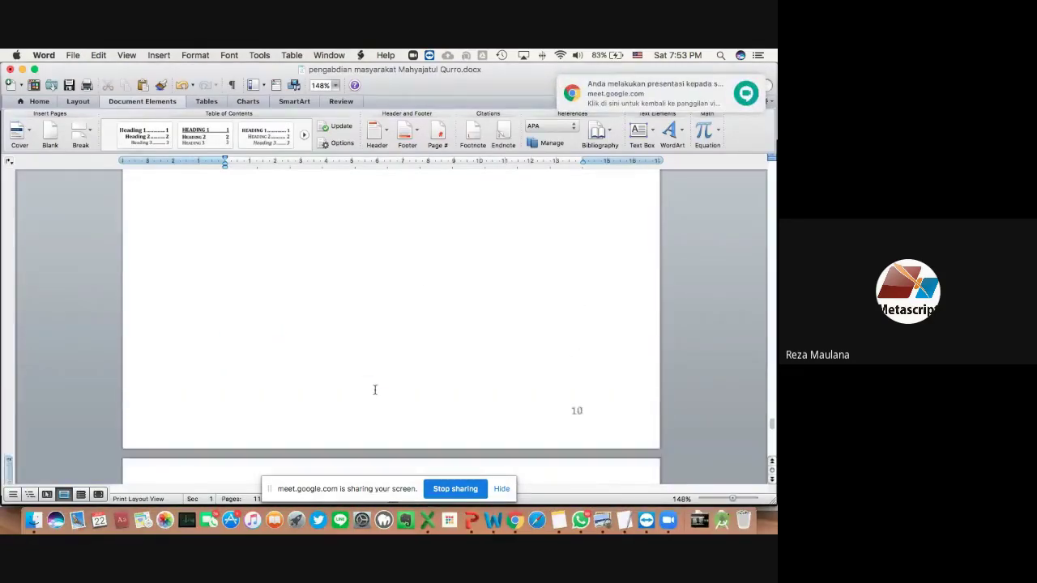
scroll(374, 390, "up", 3)
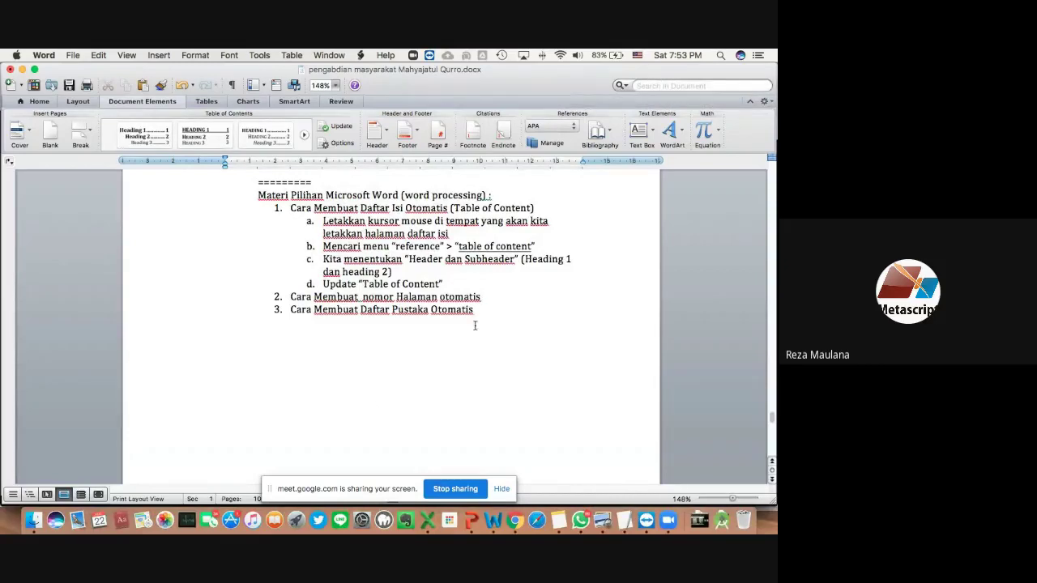
left_click(472, 525)
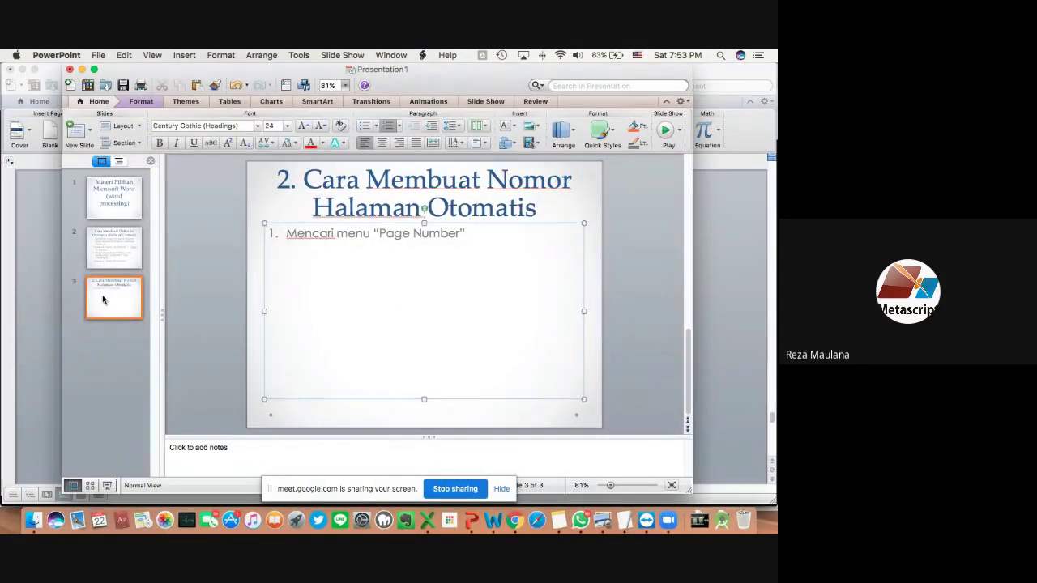
left_click(92, 133)
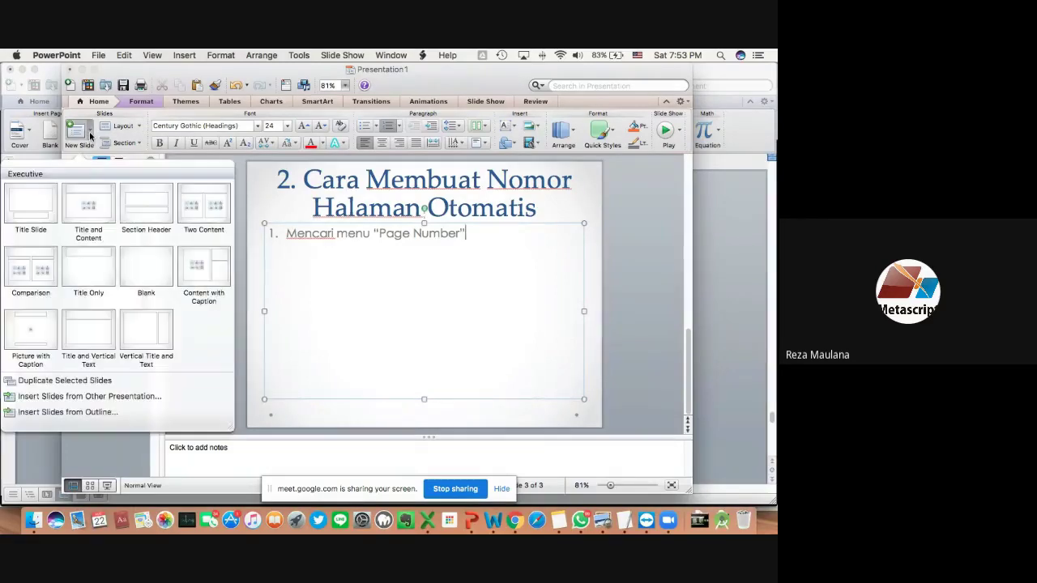
left_click(82, 203)
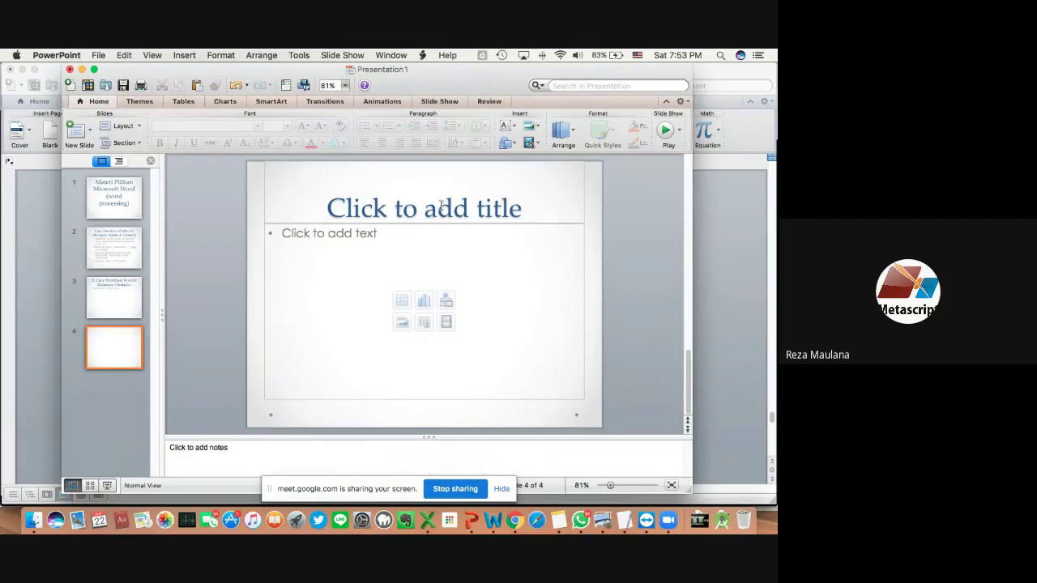
- Title the new slide "3. Cara membuat daftar pustaka/ manajemen referensi otomatis"
left_click(439, 204)
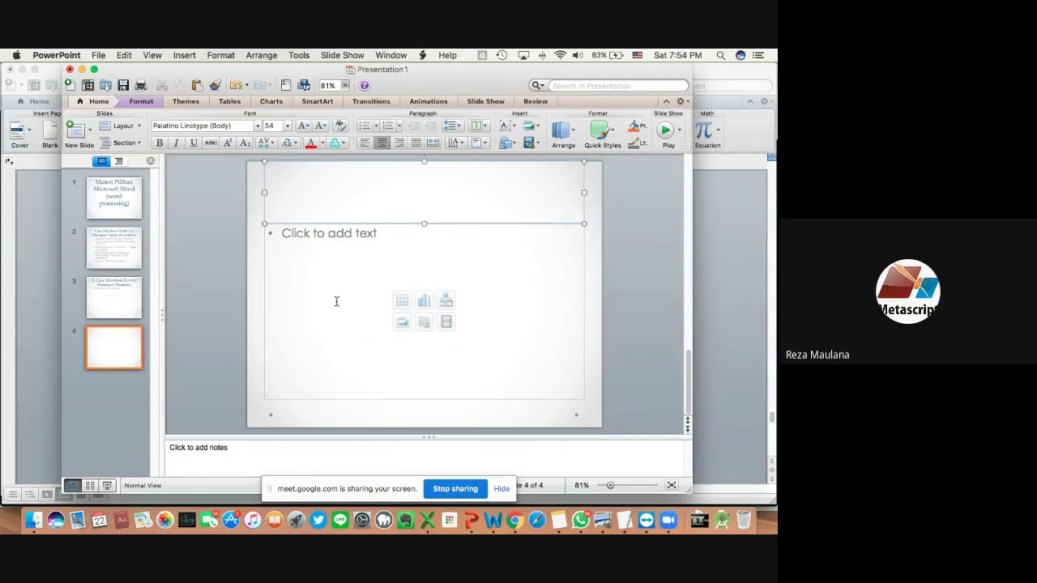
type("3")
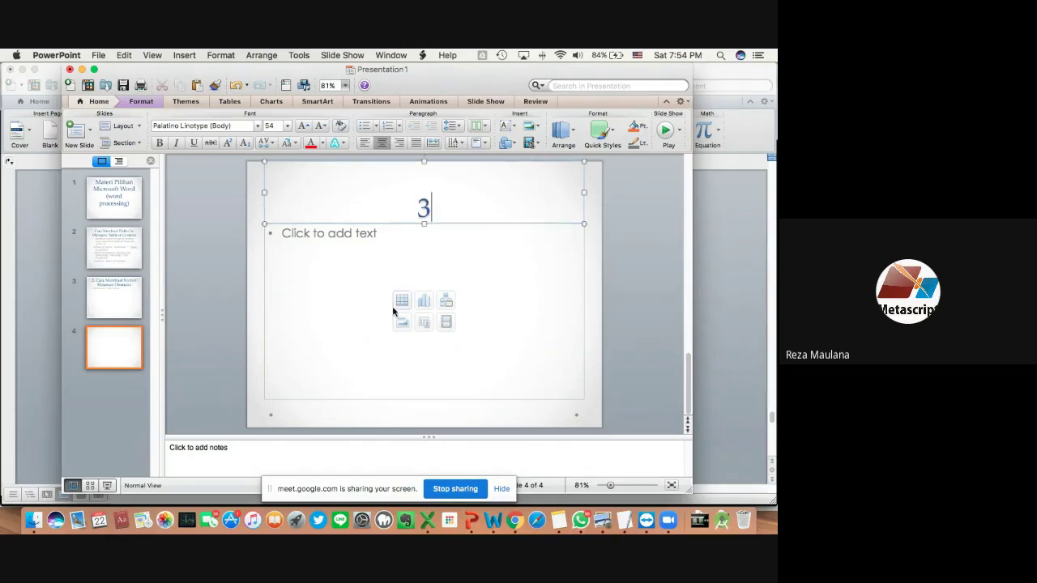
type(". Cara")
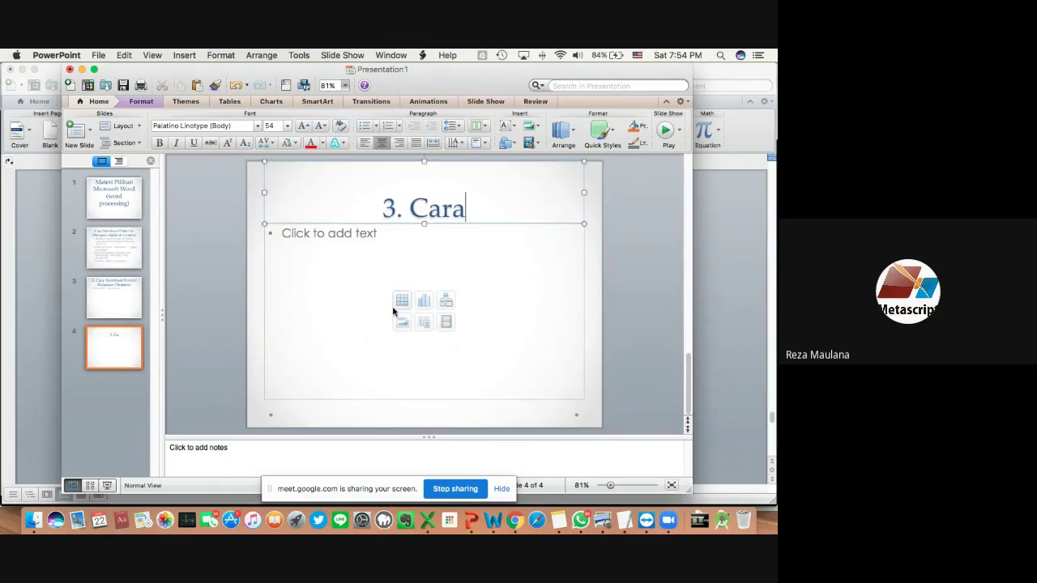
type(" membuat da")
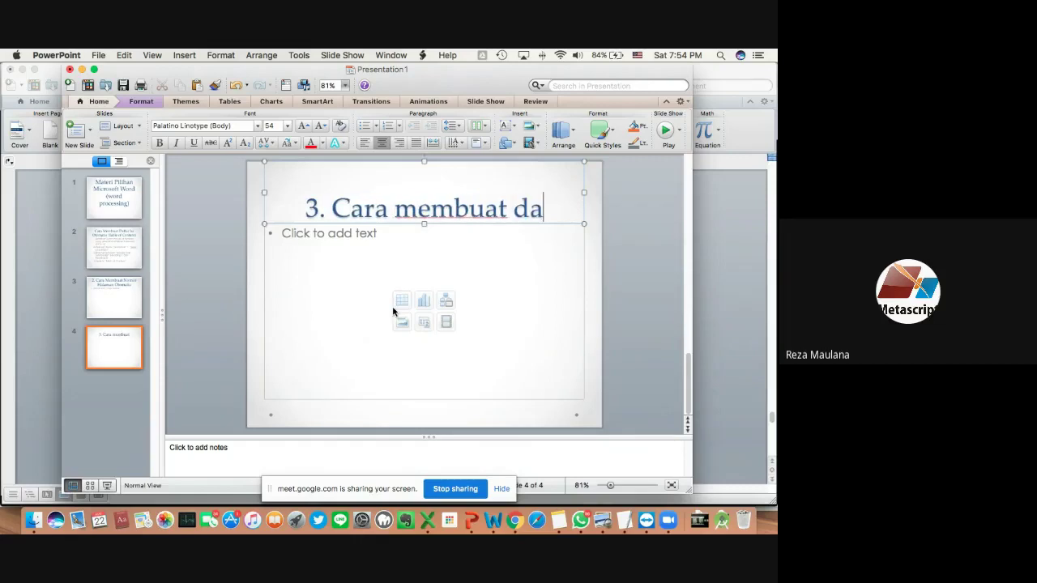
type("ftar pust")
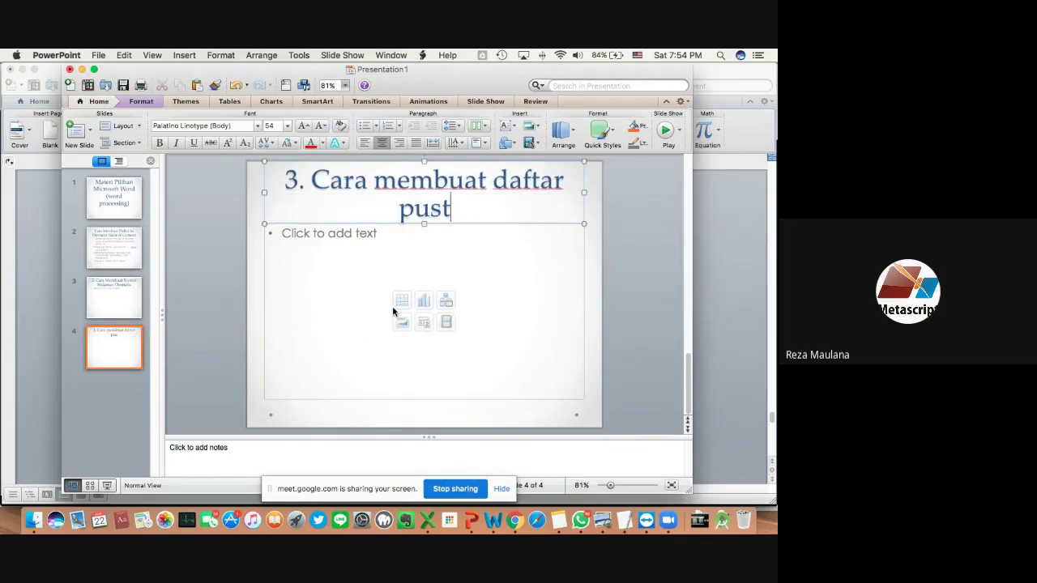
type("aka/r")
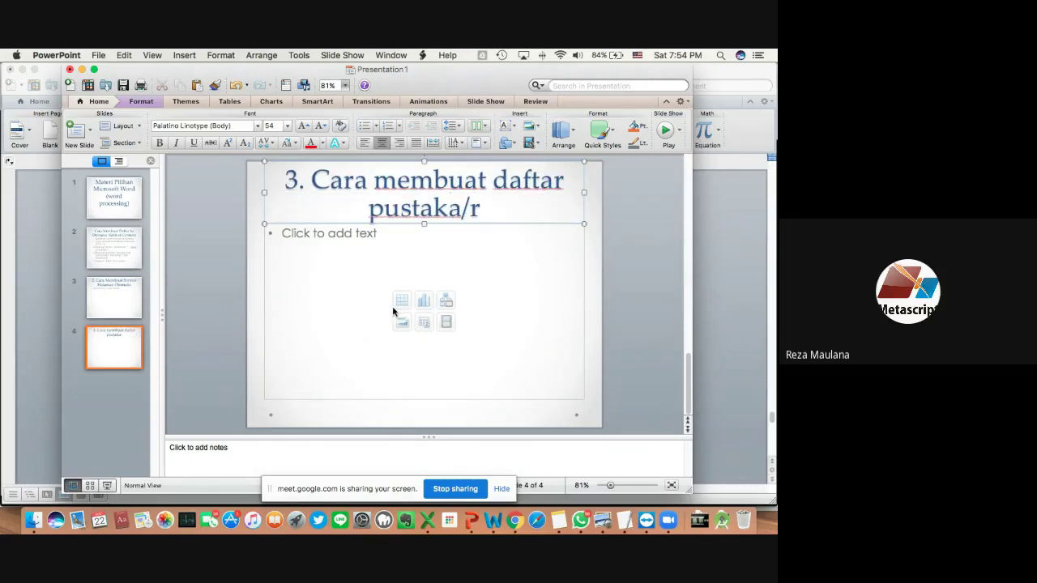
type("eferensi otomatis")
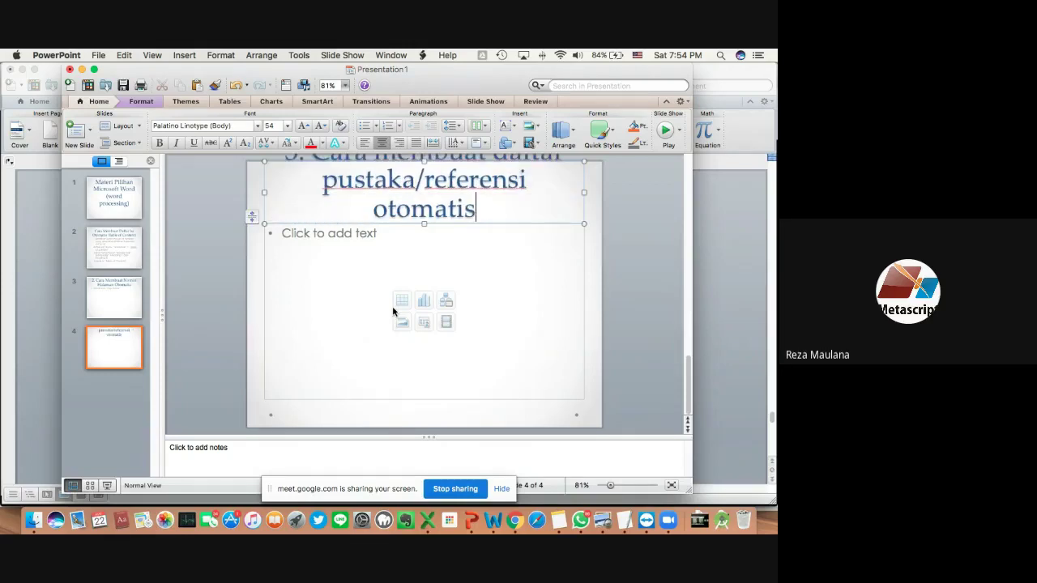
left_click(424, 179)
type("manajemen")
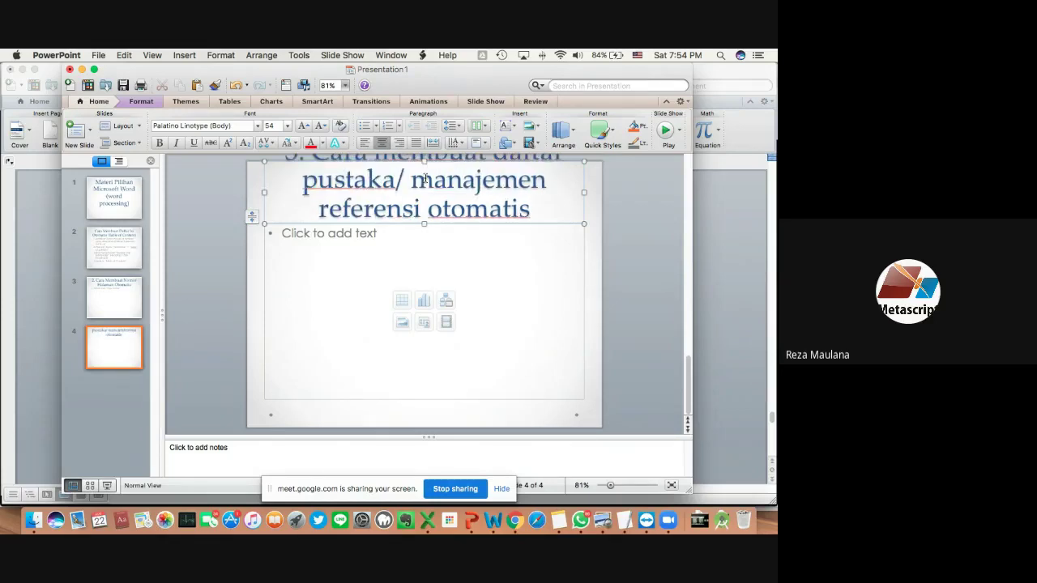
- Make the slide's body a numbered list and enter Cari menu “bibliography” as the first item
left_click(341, 234)
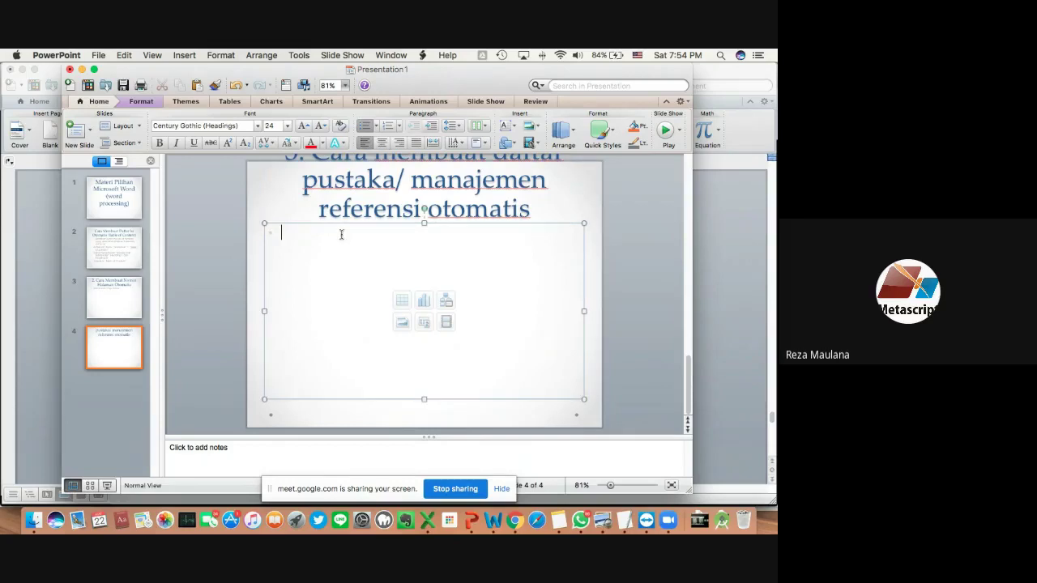
left_click(389, 130)
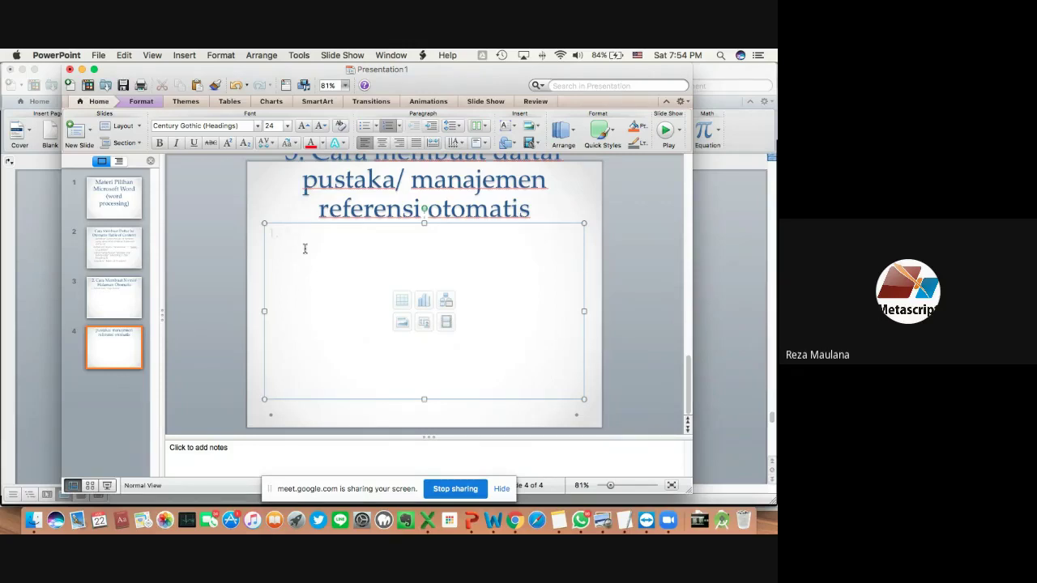
type("Cari")
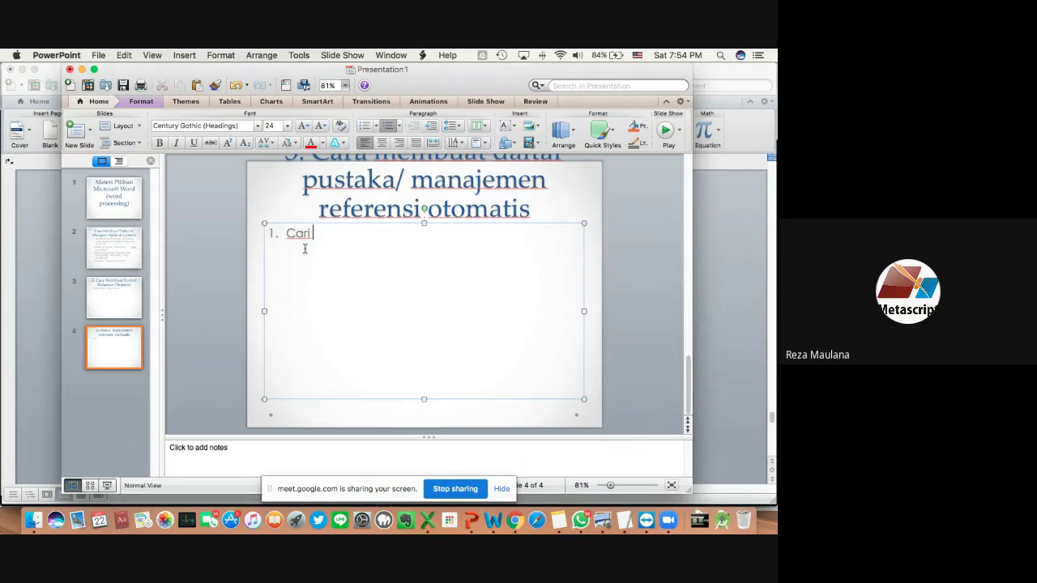
type(" menu ")
type("\"\"")
type("bibl")
type("iography”")
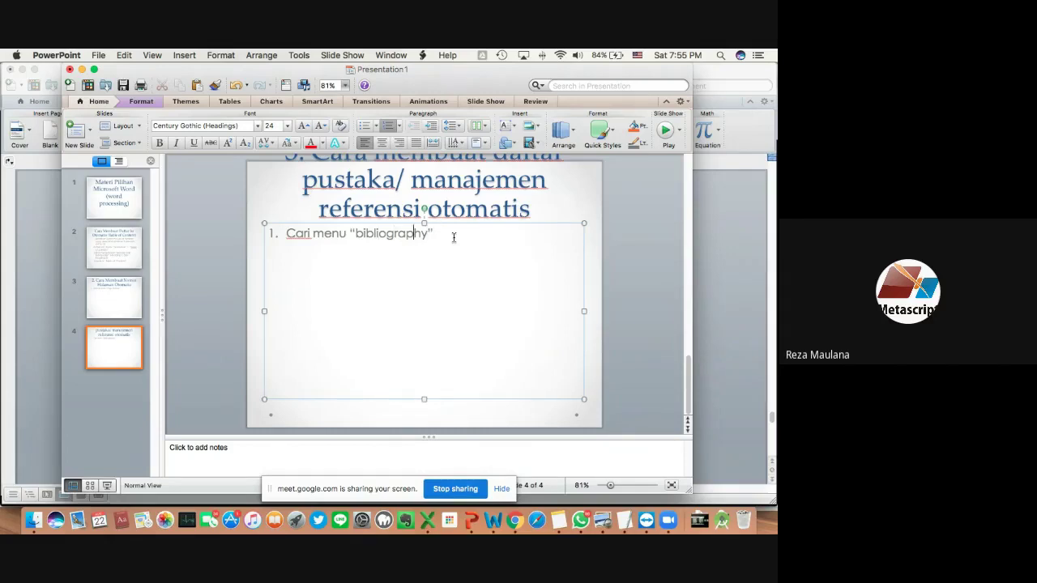
- Extend the first list item with ", letaknya di menu reference"
type(", biasanya")
key("BackSpace")
key("BackSpace")
key("BackSpace")
key("BackSpace")
key("BackSpace")
key("BackSpace")
key("BackSpace")
key("BackSpace")
key("BackSpace")
type("letaknya di menu")
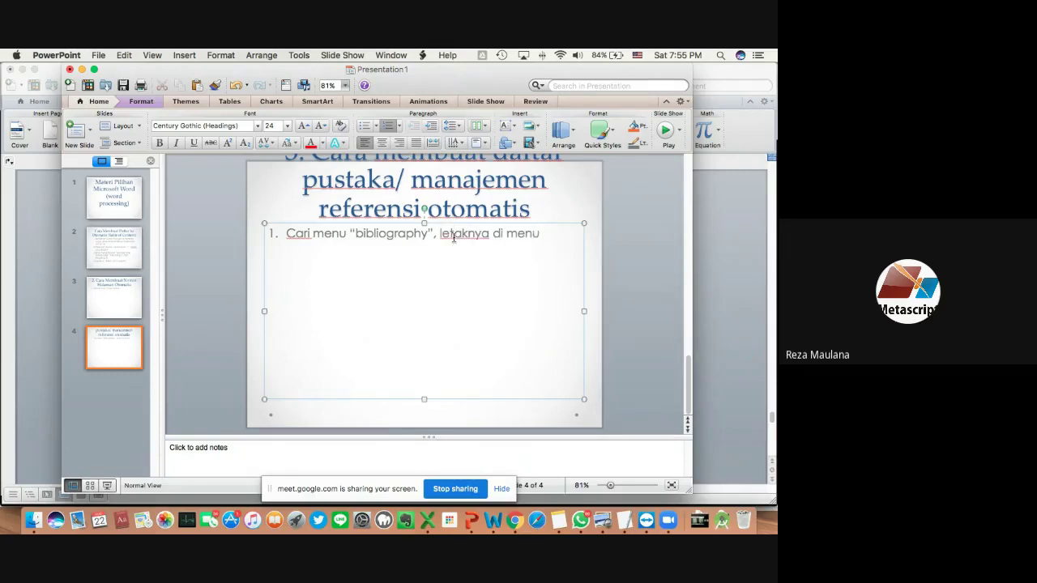
type(" reference")
left_click(222, 128)
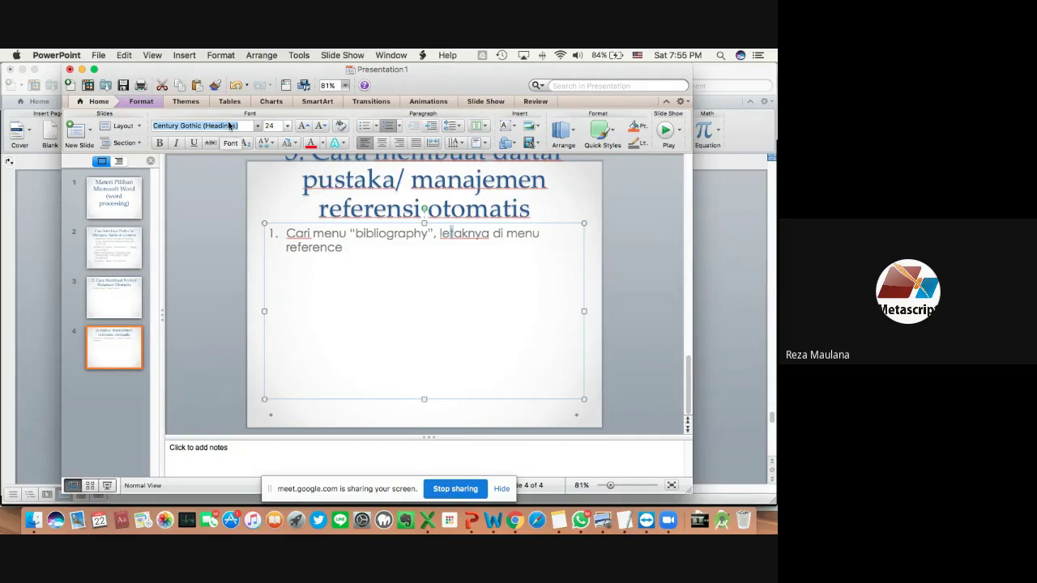
- Switch to the Word document and find the "Rujukan pokok" reference note above the material outline
left_click(25, 335)
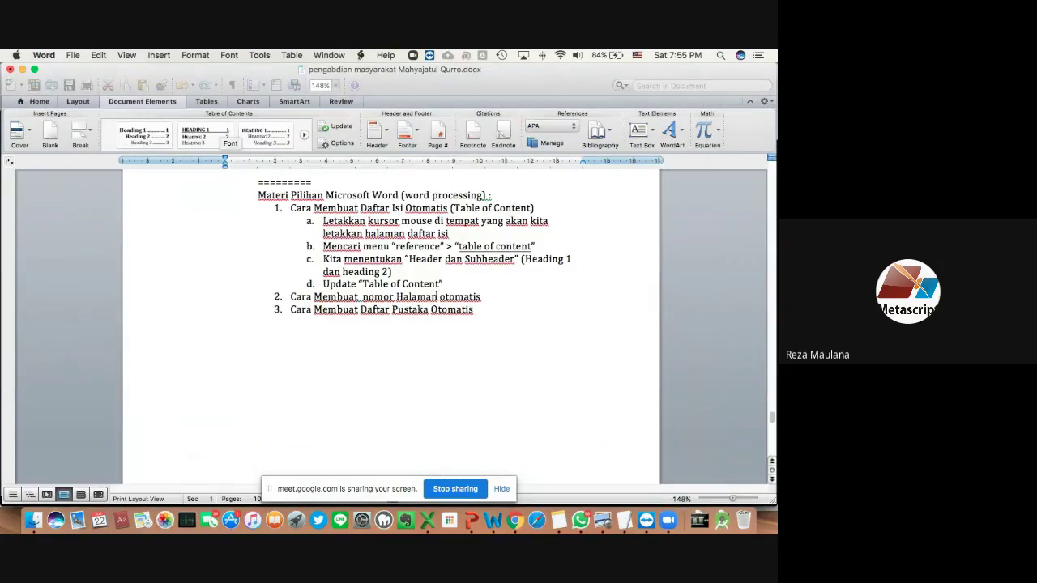
left_click(465, 297)
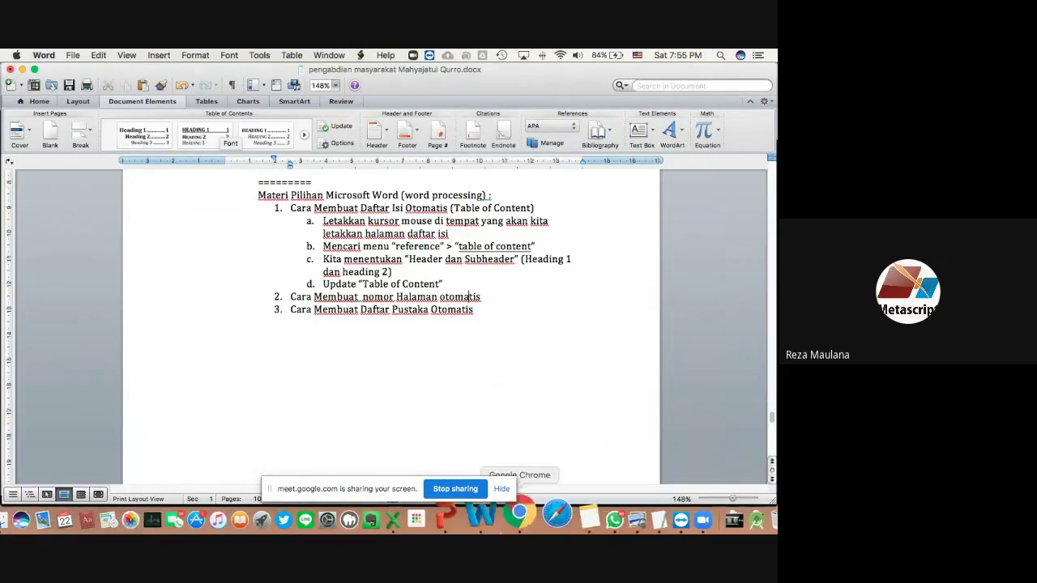
left_click(470, 509)
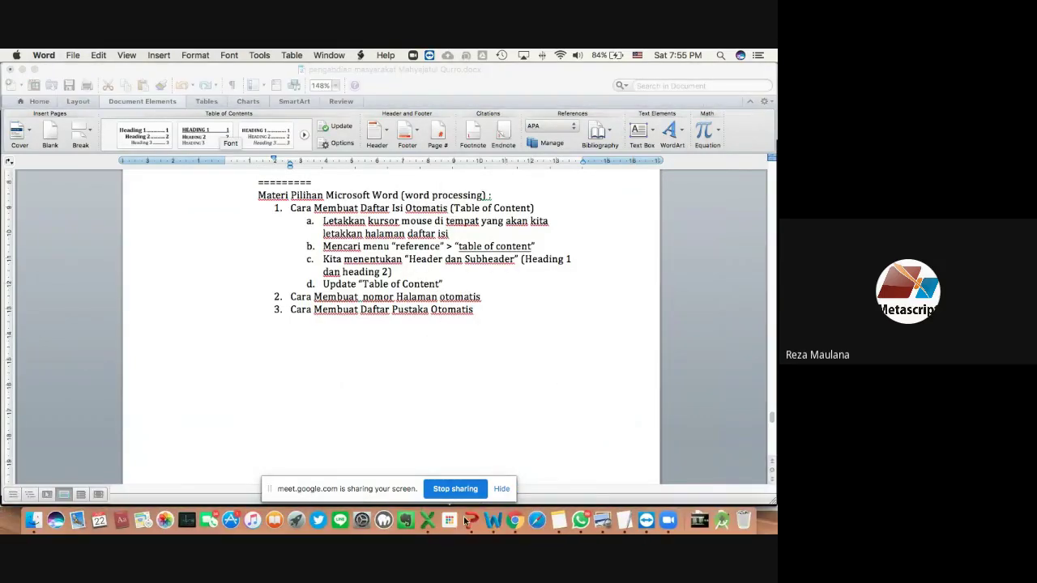
left_click(459, 309)
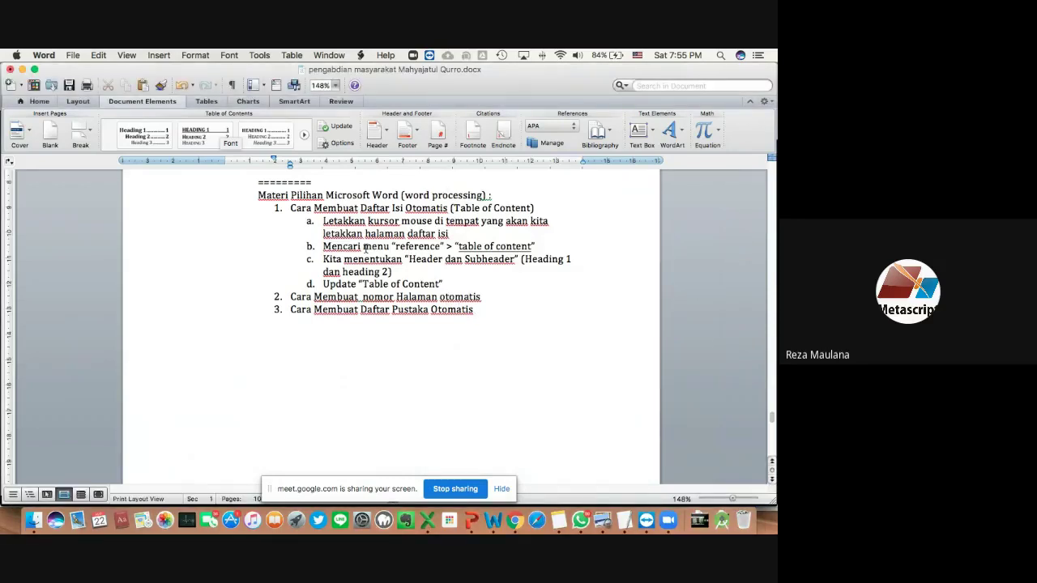
scroll(382, 283, "up", 5)
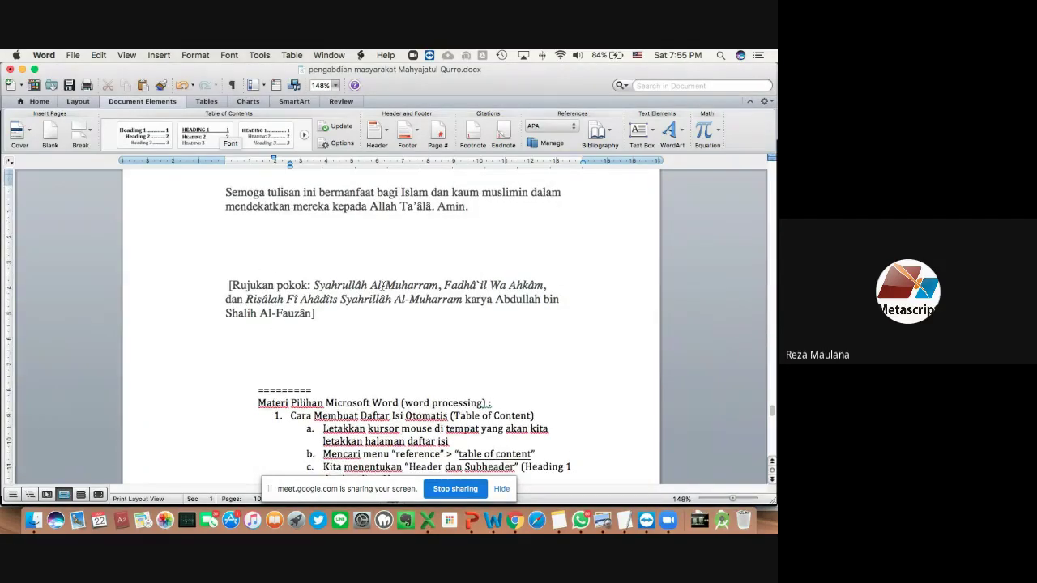
scroll(337, 264, "up", 4)
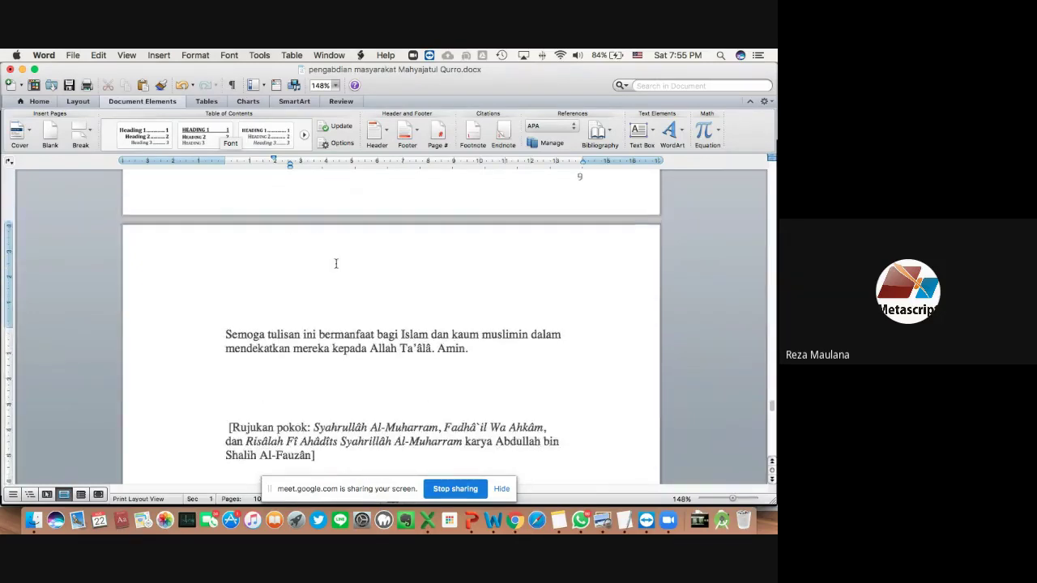
scroll(340, 268, "up", 5)
scroll(332, 259, "down", 10)
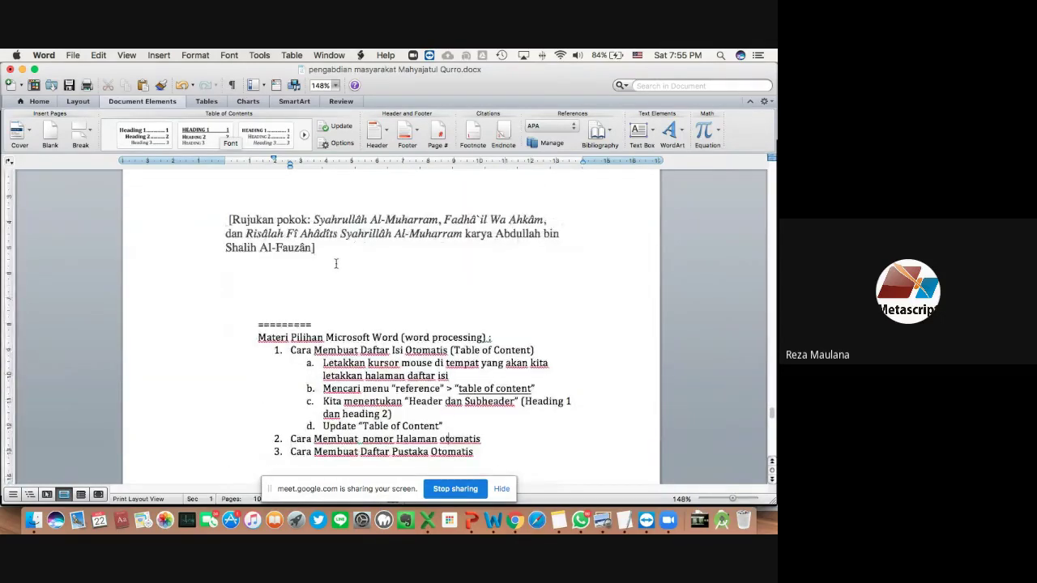
scroll(325, 250, "down", 1)
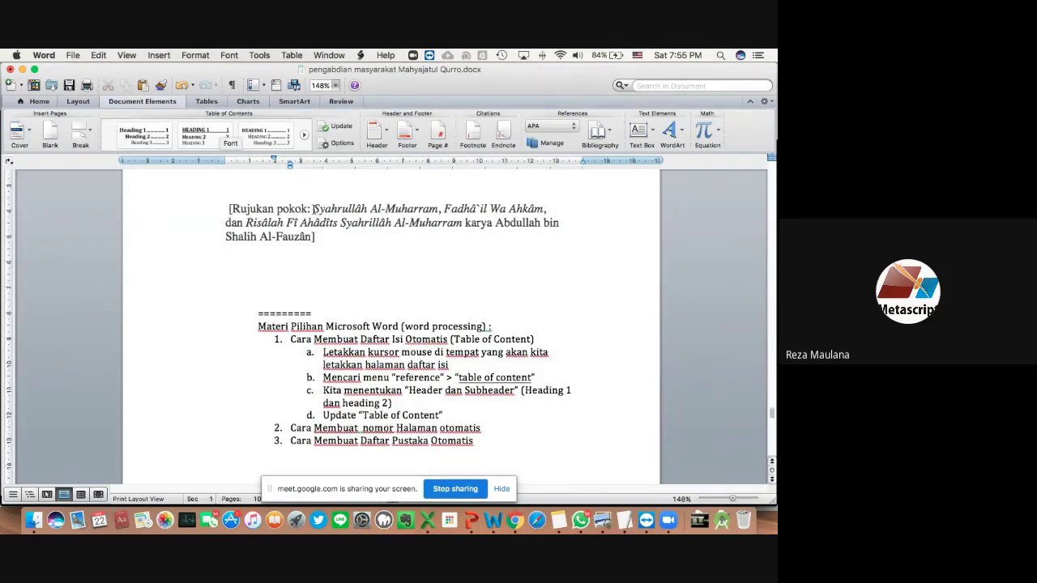
- Highlight the book title "Syahrullâh Al-Muharram" and the author's name in the "Rujukan pokok" note to examine the source details
left_click_drag(314, 209, 420, 209)
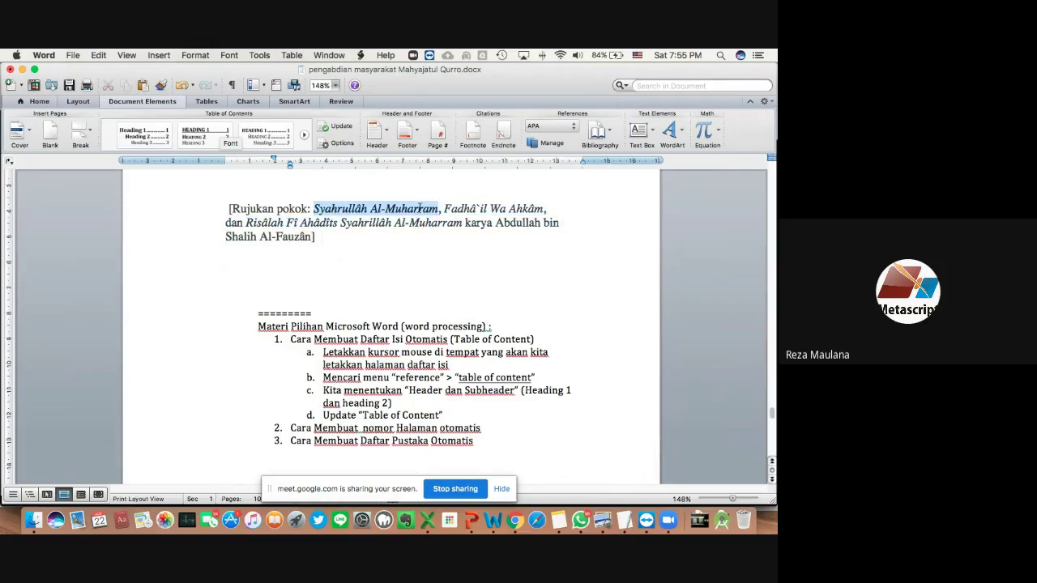
left_click(424, 242)
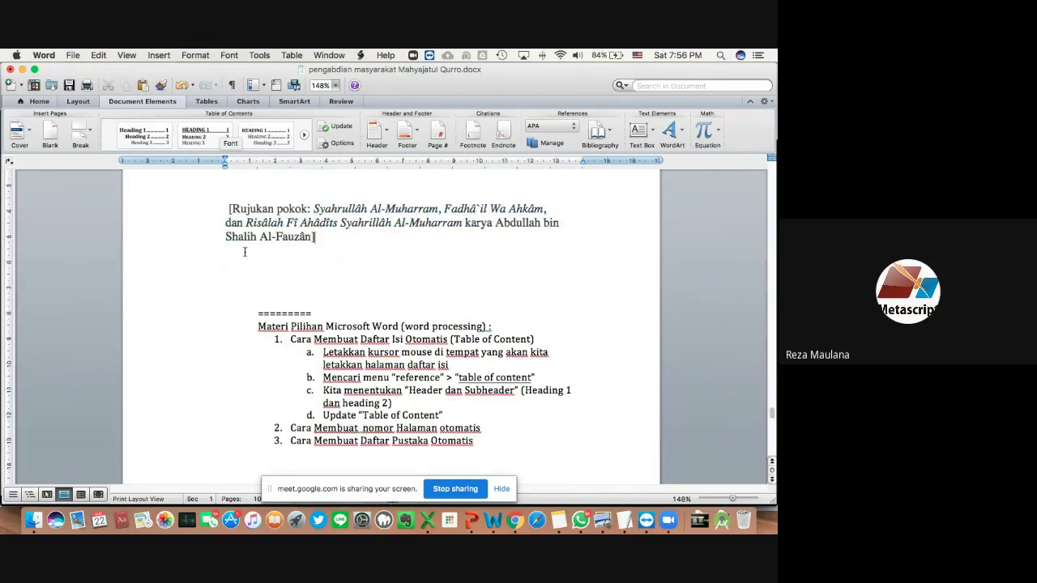
double_click(497, 225)
key("shift+Right")
key("shift+Right")
key("shift+Right")
key("shift+Right")
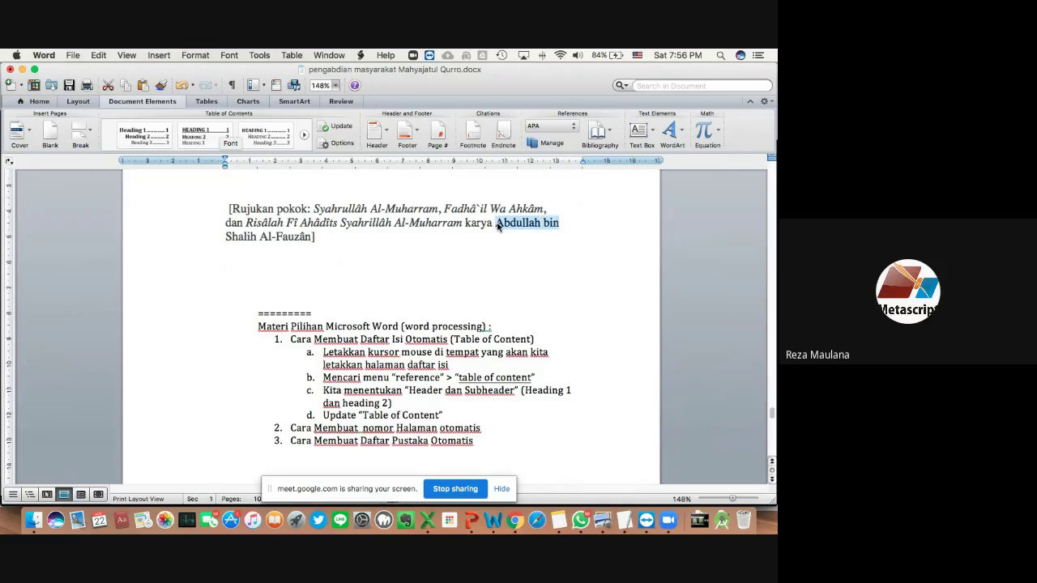
key("shift+Right")
key("shift+Right")
key("shift+Right")
key("shift+Right")
key("shift+Right")
key("shift+Right")
key("shift+Right")
key("shift+Right")
key("shift+Right")
key("shift+Right")
key("shift+Right")
key("shift+Right")
key("shift+Right")
key("shift+Right")
key("shift+Right")
key("shift+Right")
key("shift+Right")
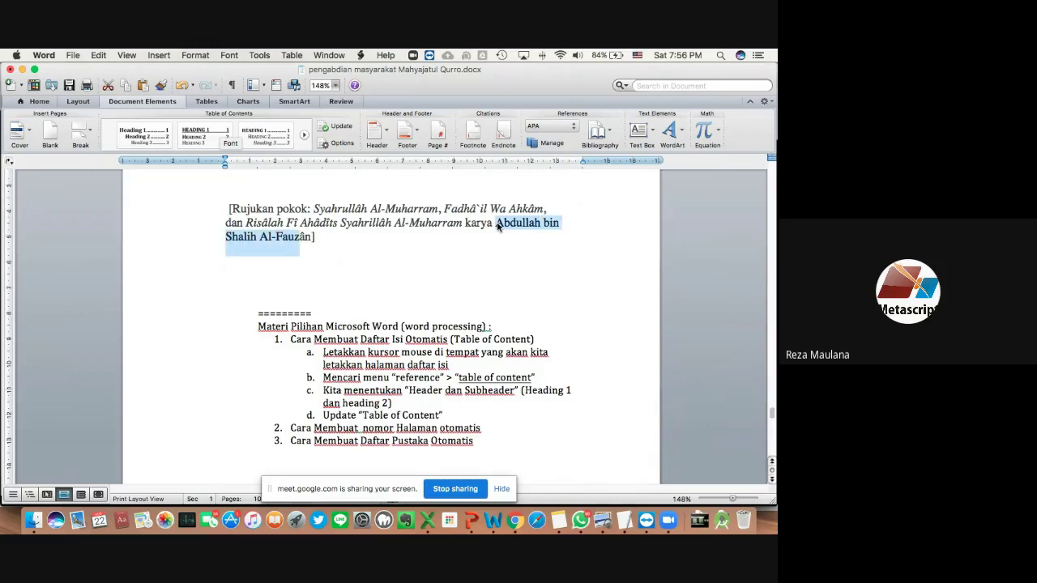
left_click(325, 239)
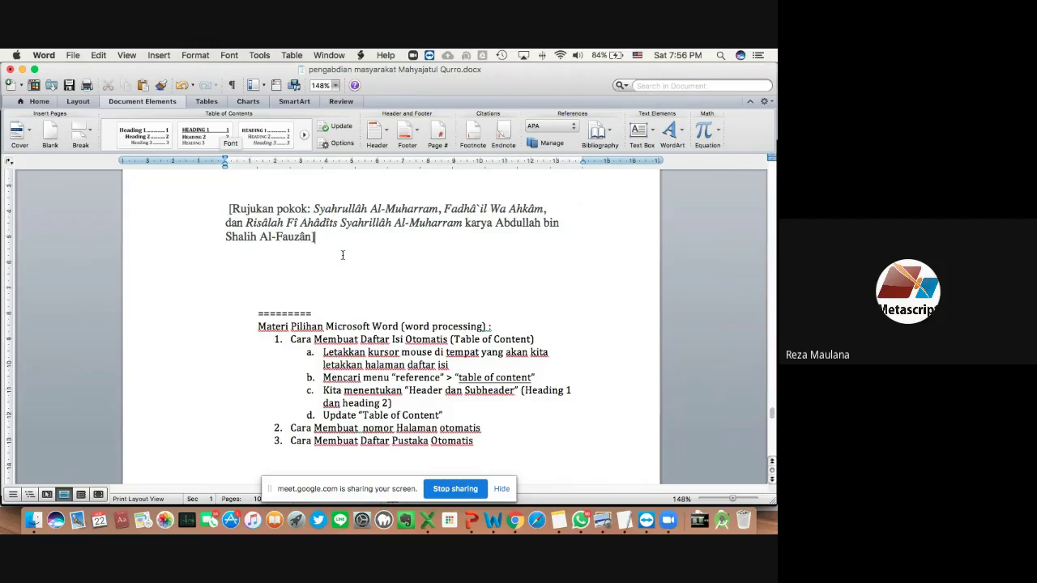
- Select the whole "Rujukan pokok" paragraph above the material outline
scroll(343, 255, "up", 3)
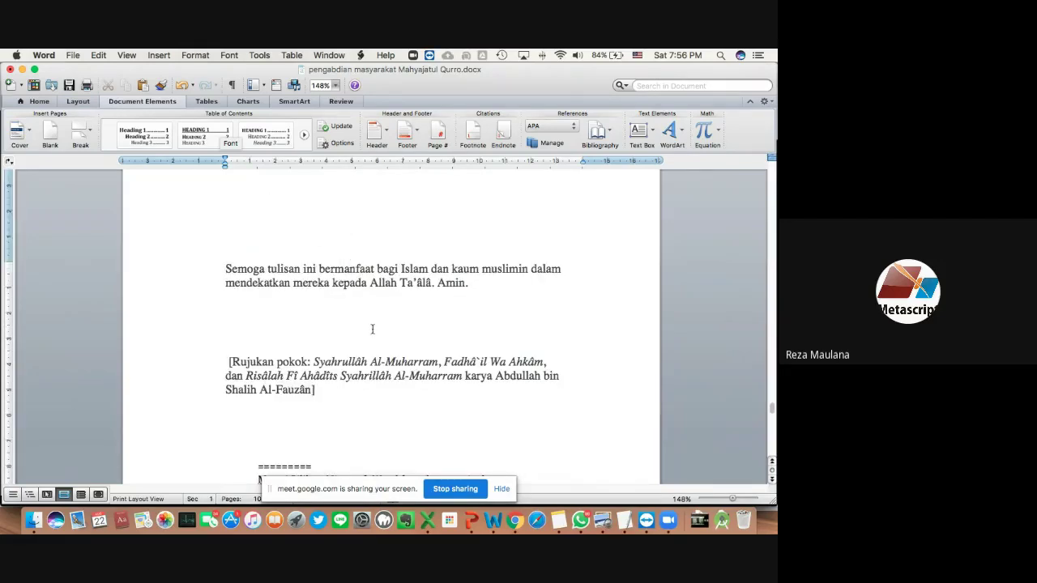
scroll(371, 329, "down", 3)
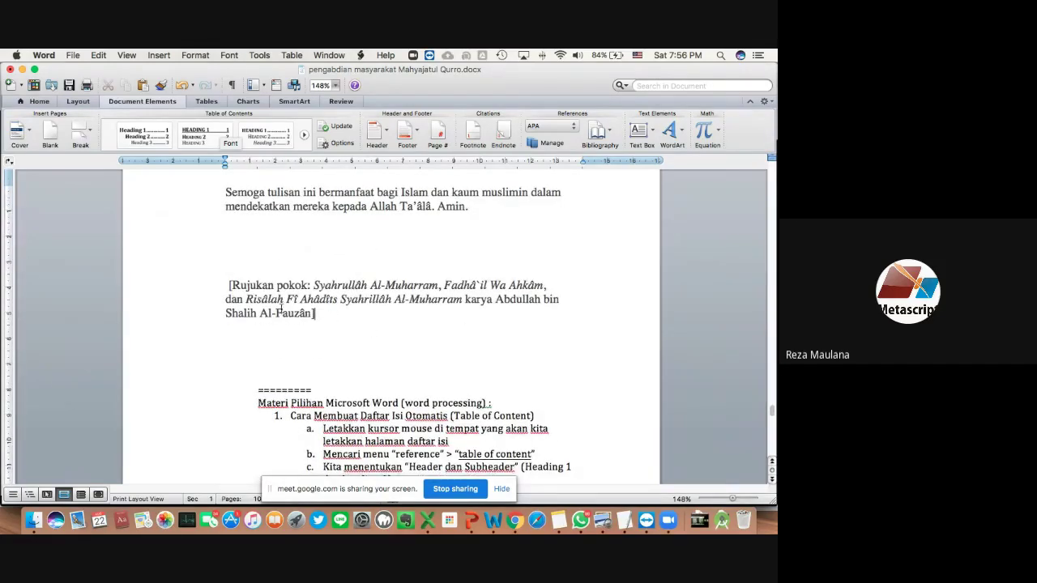
triple_click(320, 312)
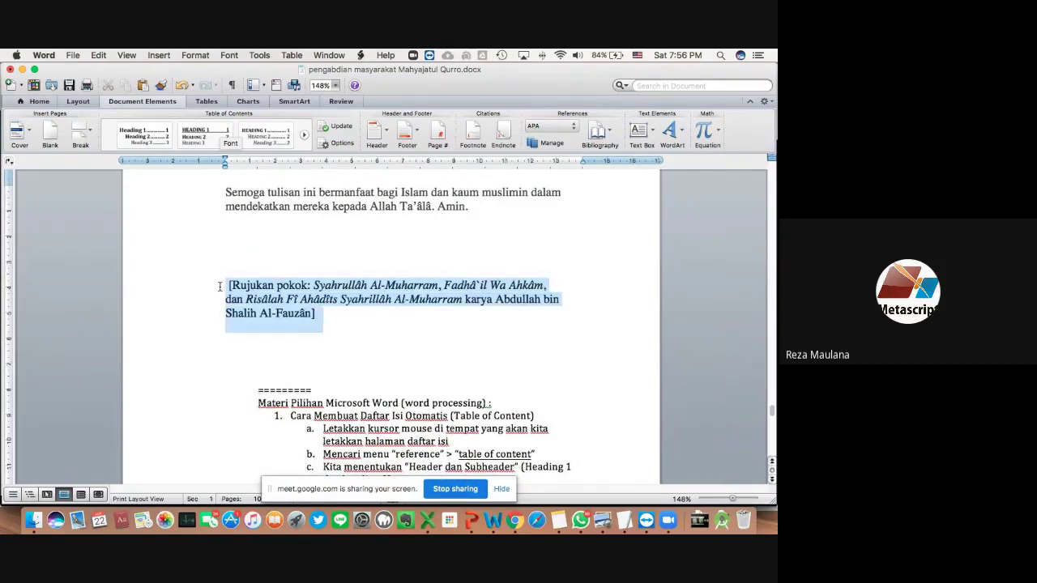
- Clear the selection and highlight the "Rujukan pokok" paragraph again to examine its cited sources
left_click(368, 330)
scroll(368, 331, "down", 3)
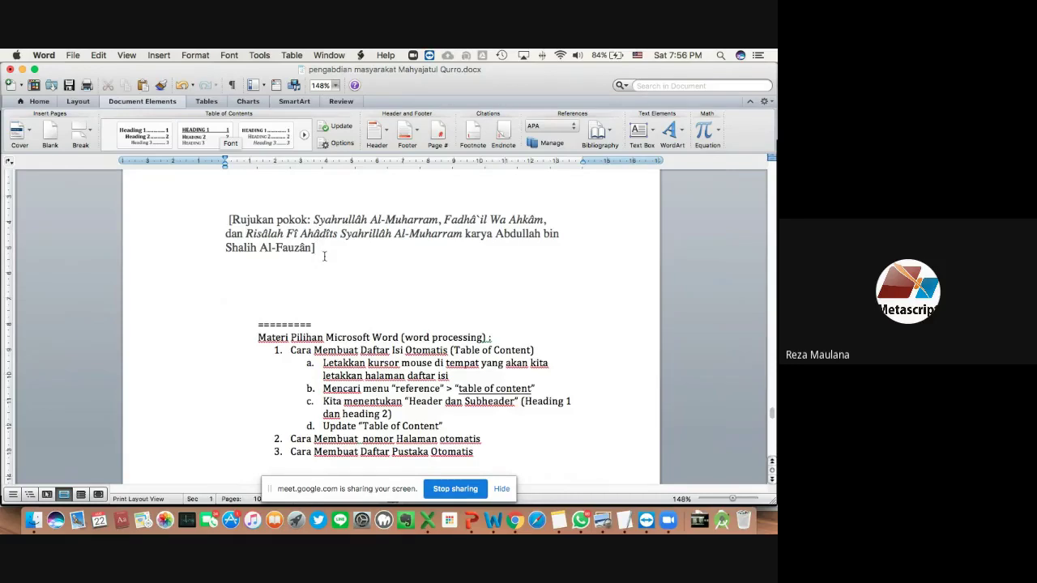
triple_click(324, 256)
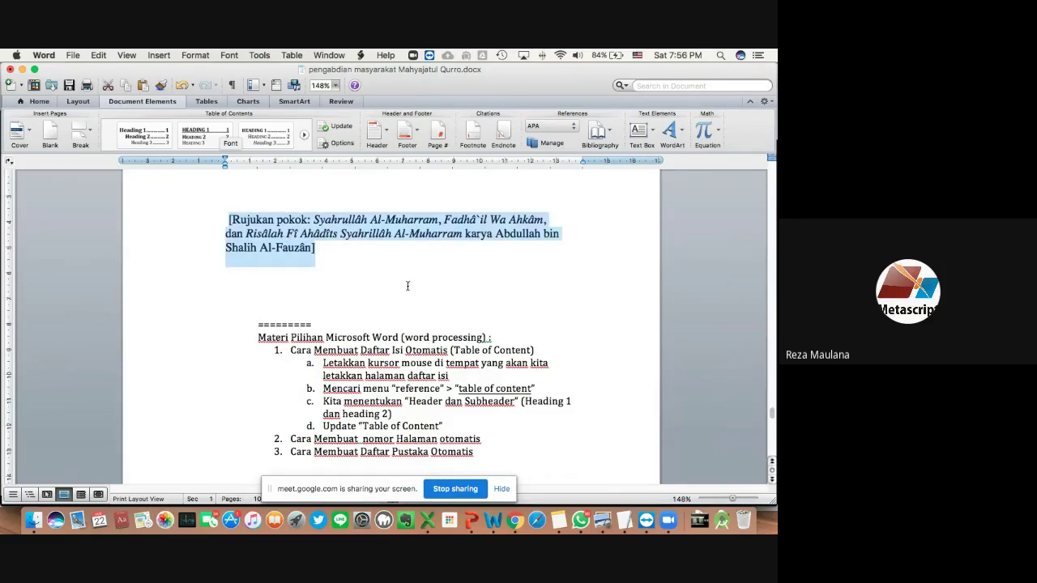
- Delete the existing empty Bibliography block on the document's last page
scroll(357, 259, "down", 10)
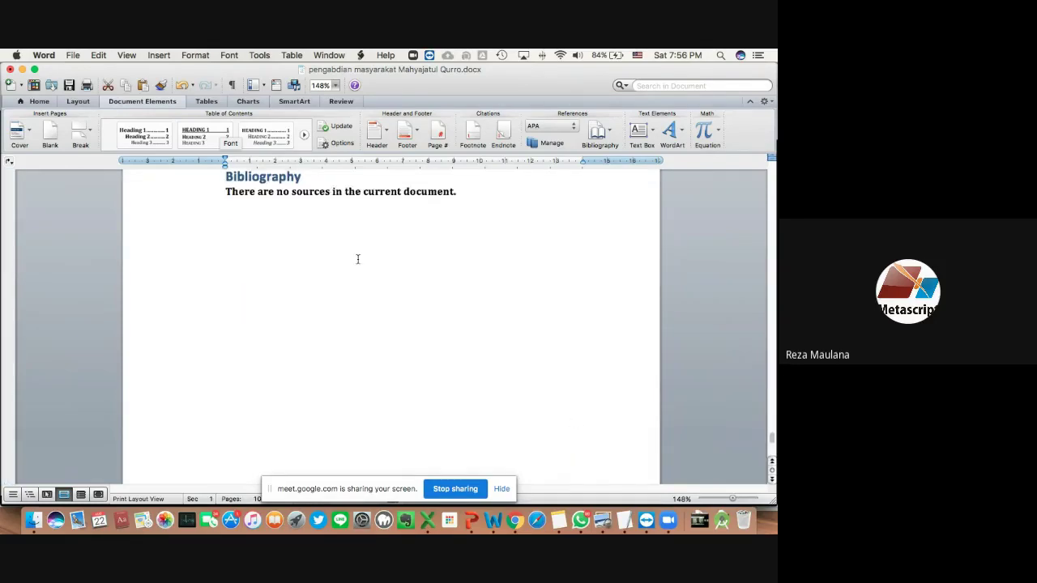
scroll(358, 259, "up", 3)
scroll(305, 222, "up", 5)
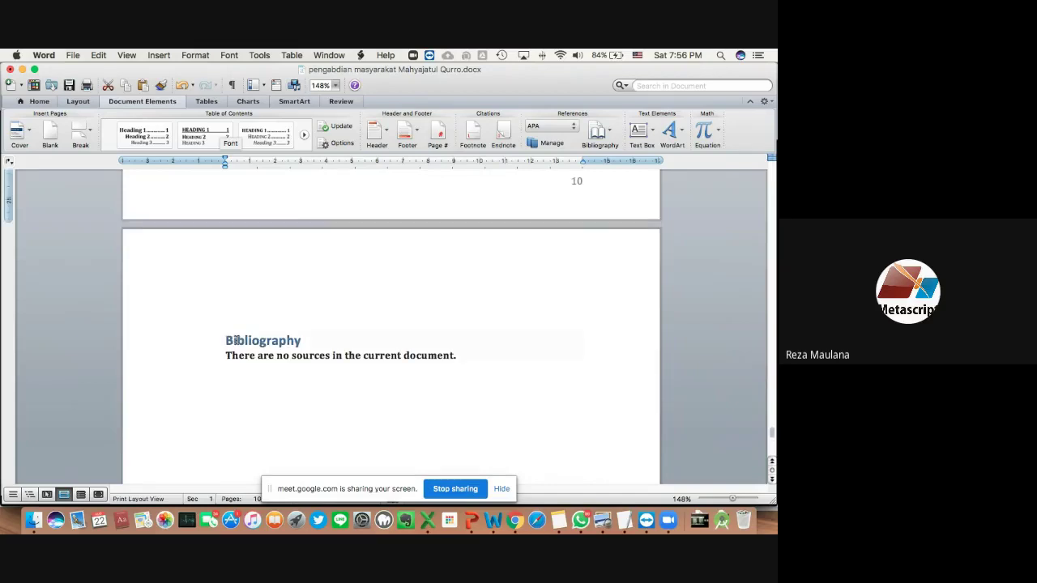
left_click(235, 341)
left_click(224, 326)
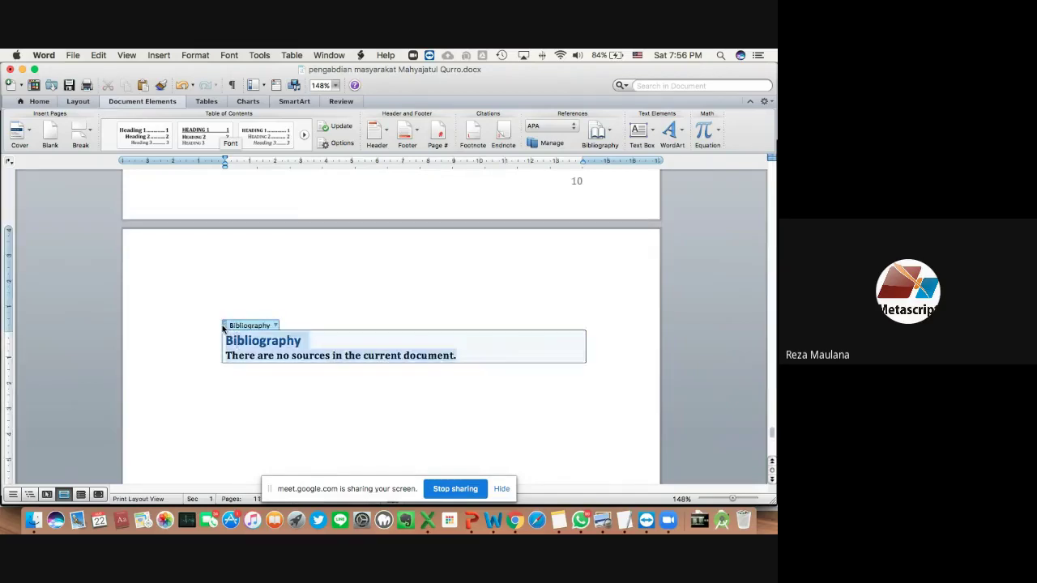
key("Delete")
- Insert the built-in Bibliography in APA style at the cursor on the blank last page
scroll(352, 333, "up", 2)
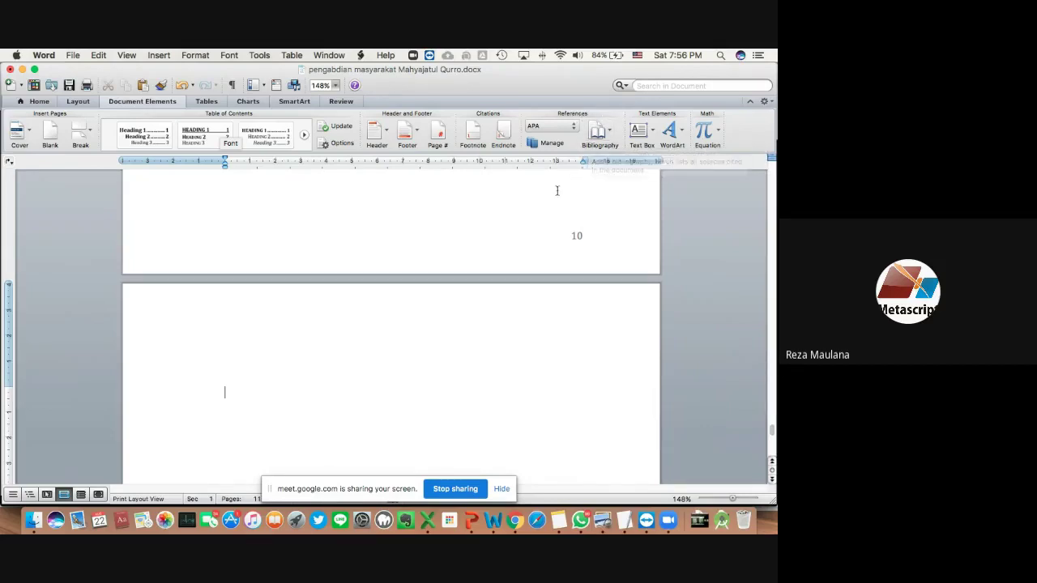
scroll(261, 381, "down", 3)
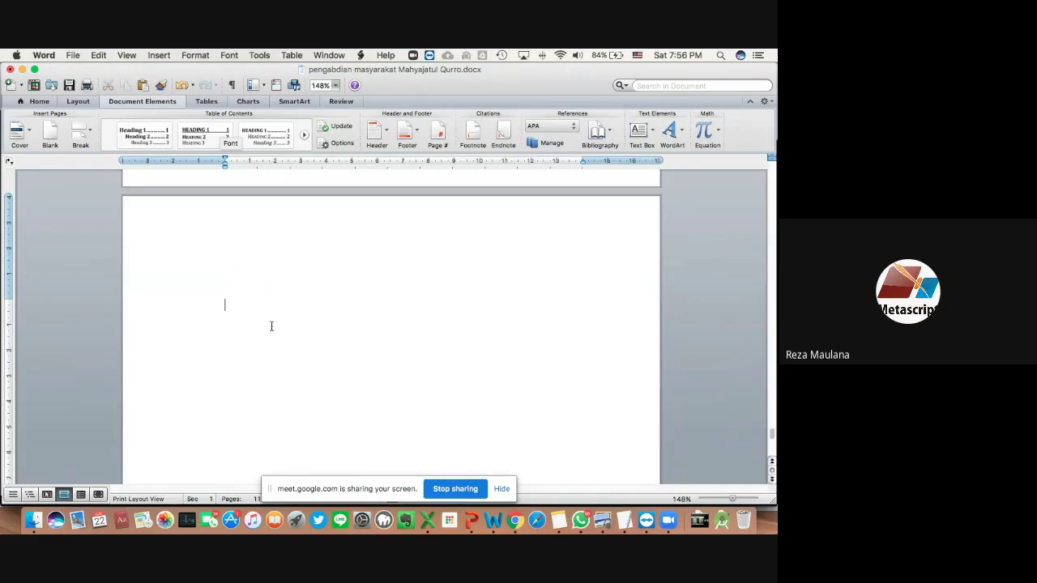
scroll(253, 320, "up", 3)
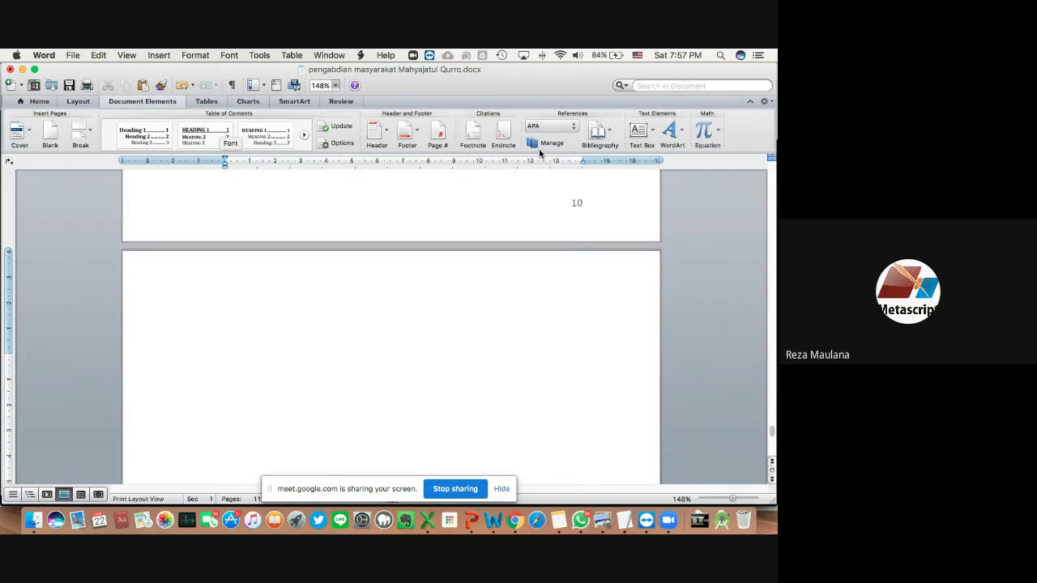
left_click(609, 132)
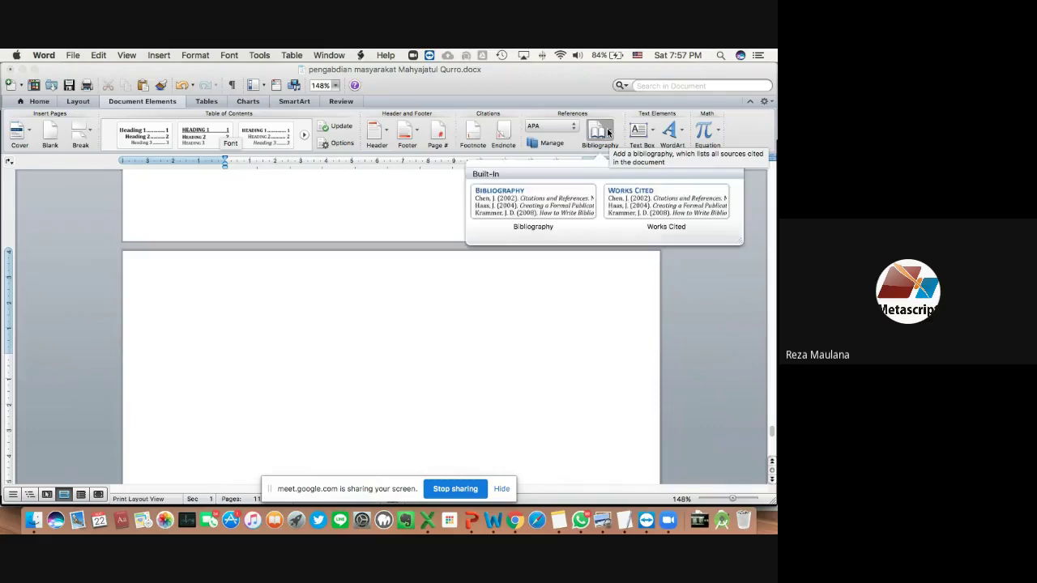
left_click(525, 206)
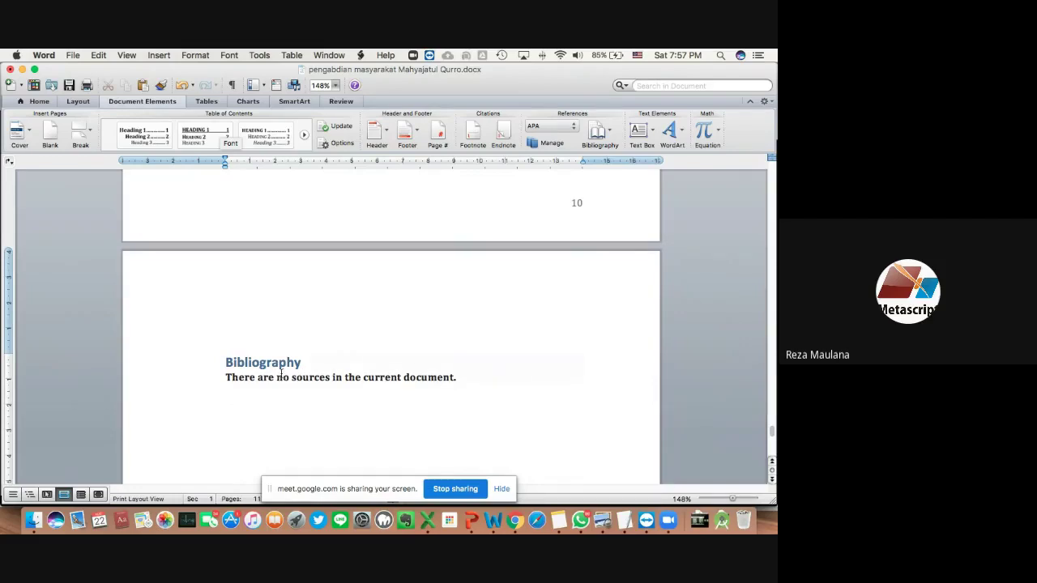
- Replace the bibliography block's heading text with "Daftar Pustaka"
scroll(284, 377, "up", 3)
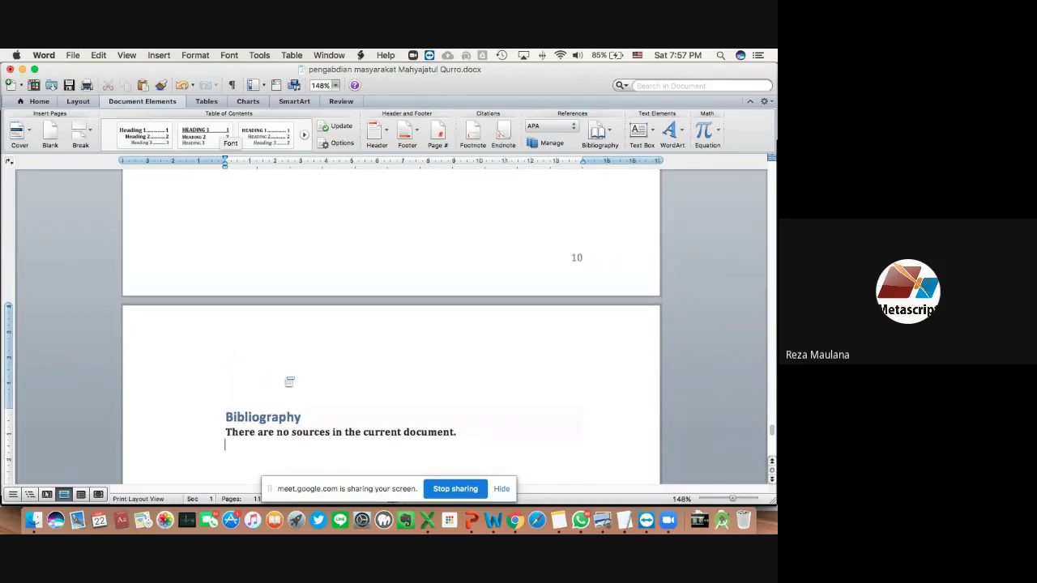
scroll(288, 380, "down", 2)
left_click(301, 351)
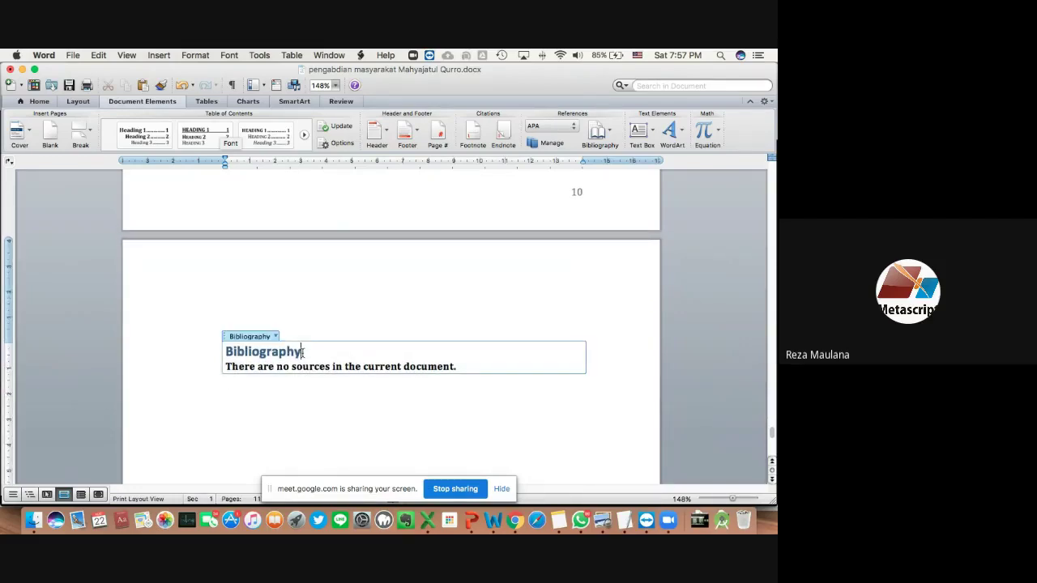
key("shift+Left")
key("shift+Left")
key("shift+Left")
key("shift+Left")
key("shift+Left")
key("shift+Left")
key("shift+Left")
key("shift+Left")
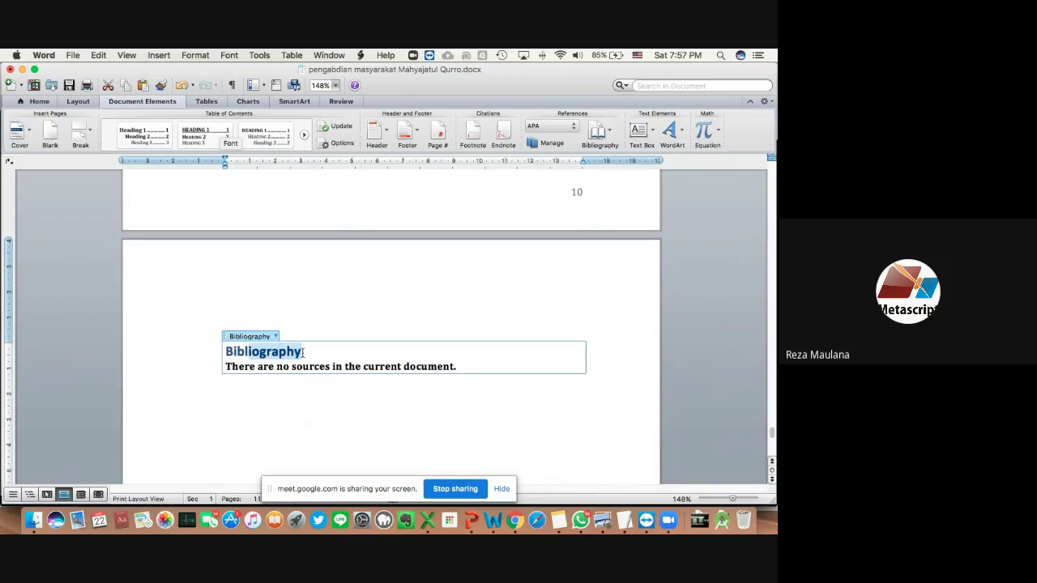
key("shift+Left")
key("shift+Left")
key("shift+Left")
key("shift+Left")
key("shift+Left")
type("Daftar")
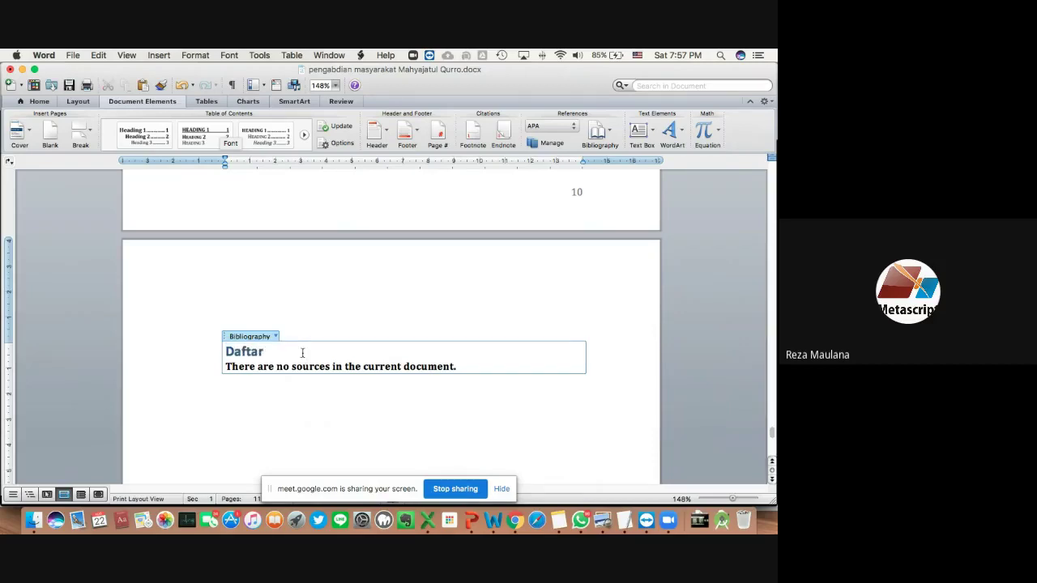
type(" Pustaka")
- Place the cursor after "10 Muharram." at the end of the "Keempat" paragraph on page 9 and open the citation manager
scroll(342, 364, "up", 10)
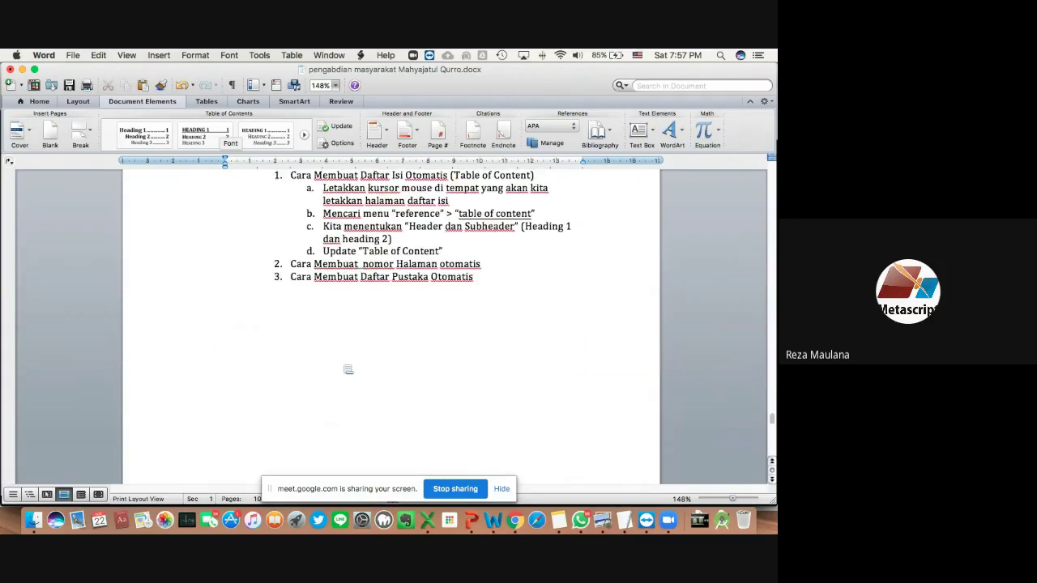
scroll(343, 364, "up", 5)
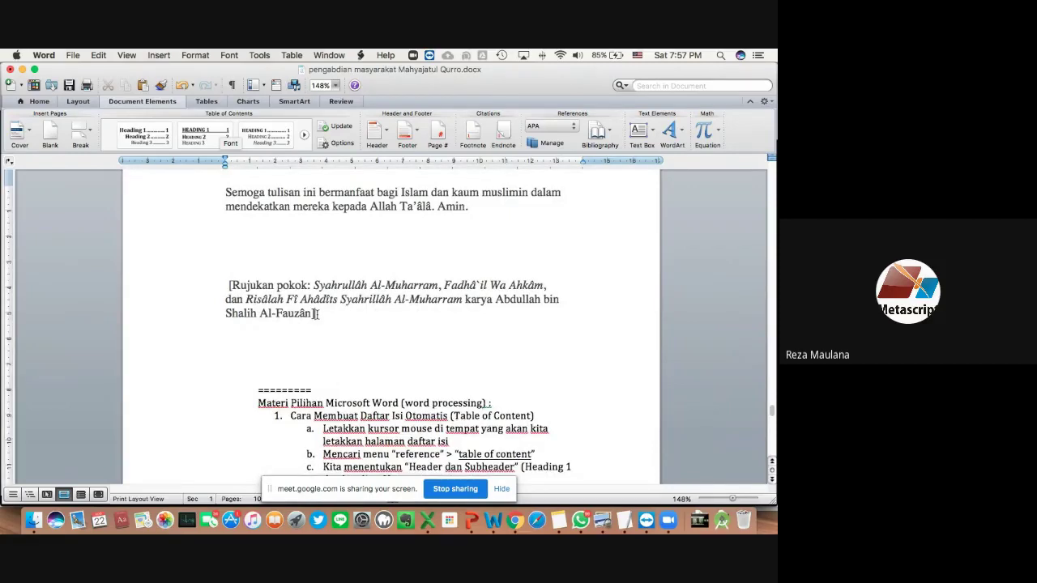
left_click(471, 208)
scroll(385, 252, "up", 10)
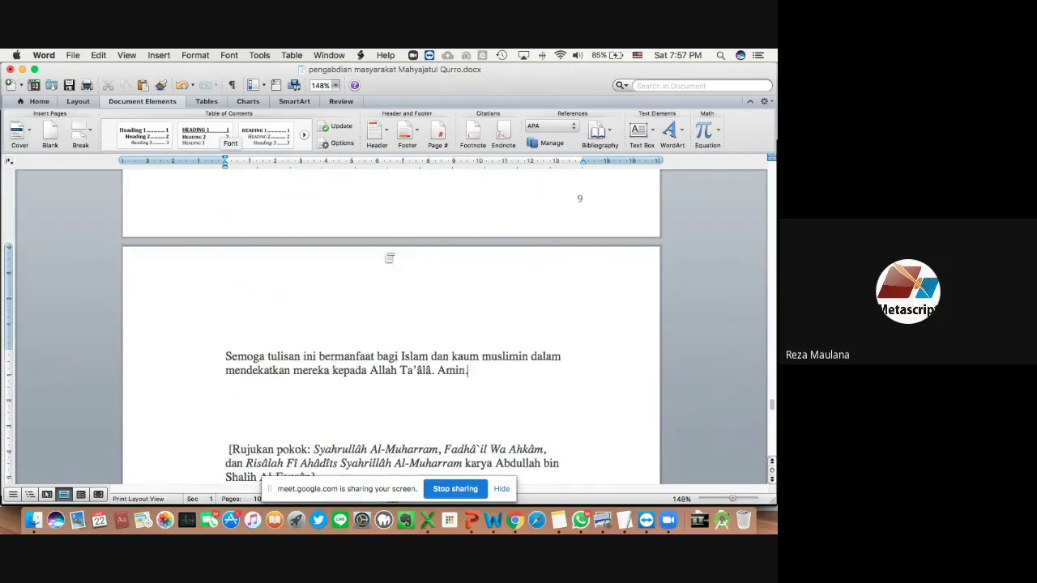
scroll(385, 253, "down", 10)
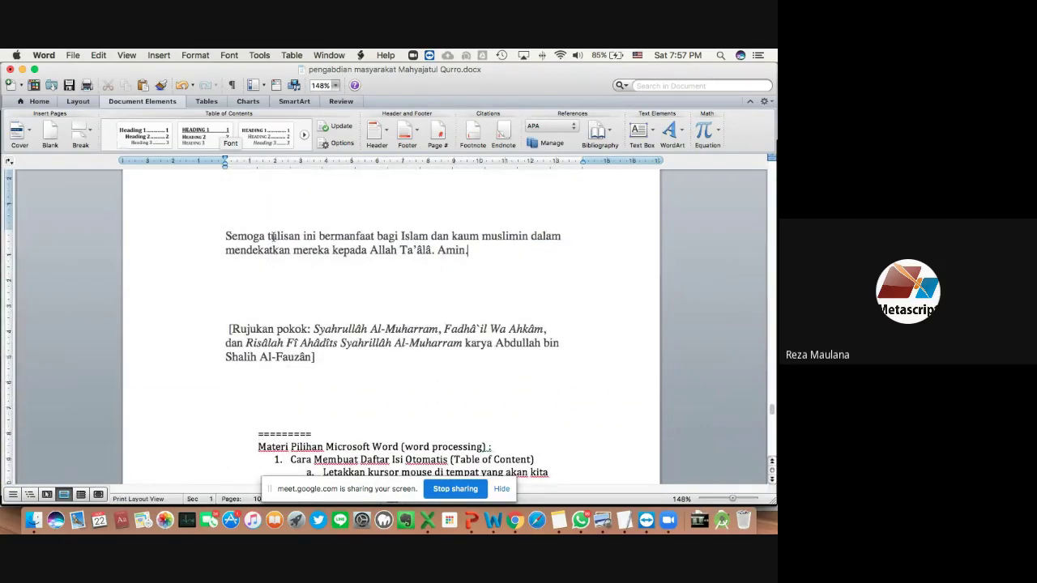
scroll(503, 249, "up", 5)
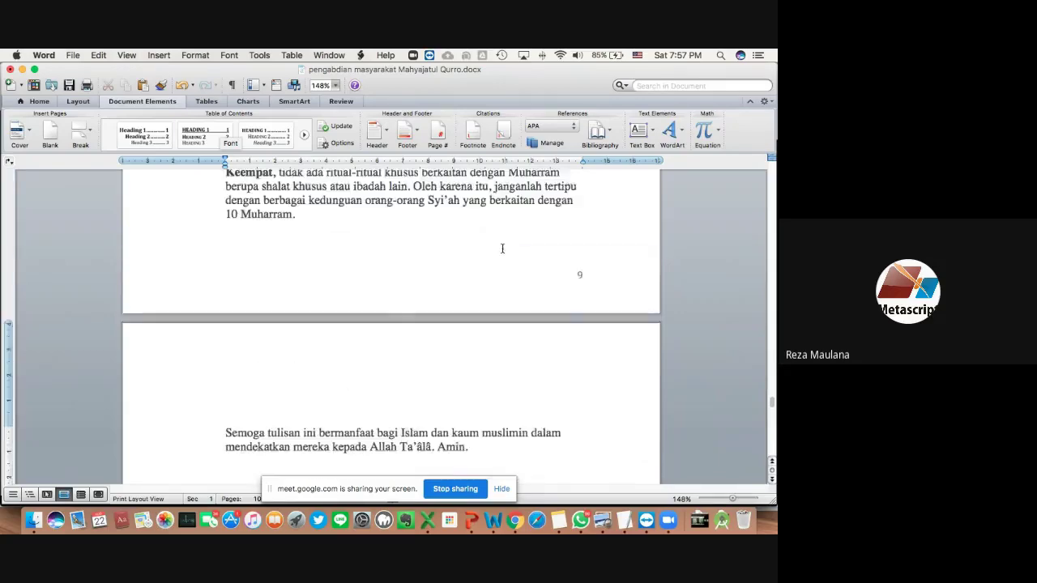
left_click(320, 258)
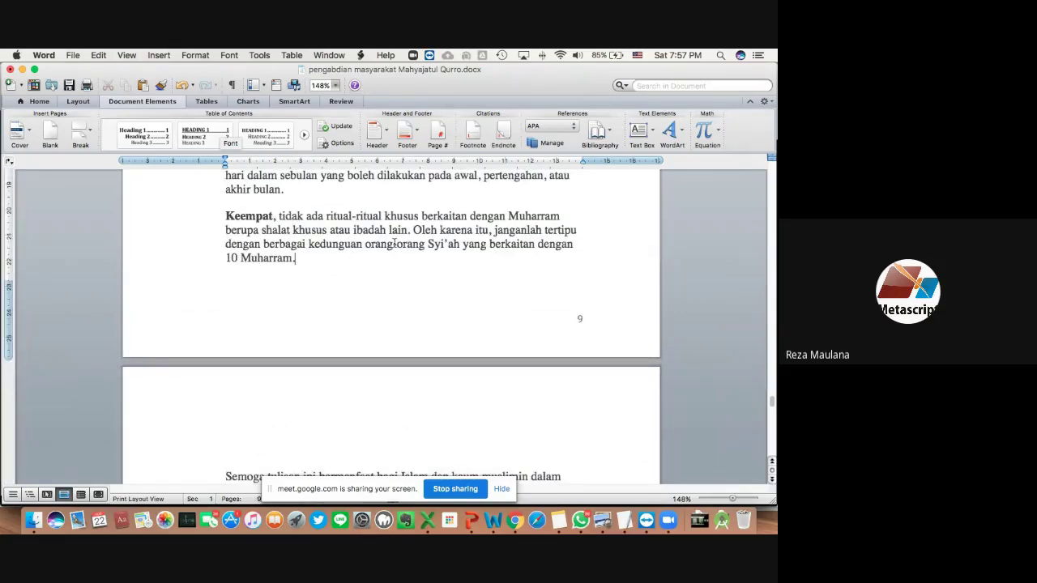
scroll(368, 275, "up", 8)
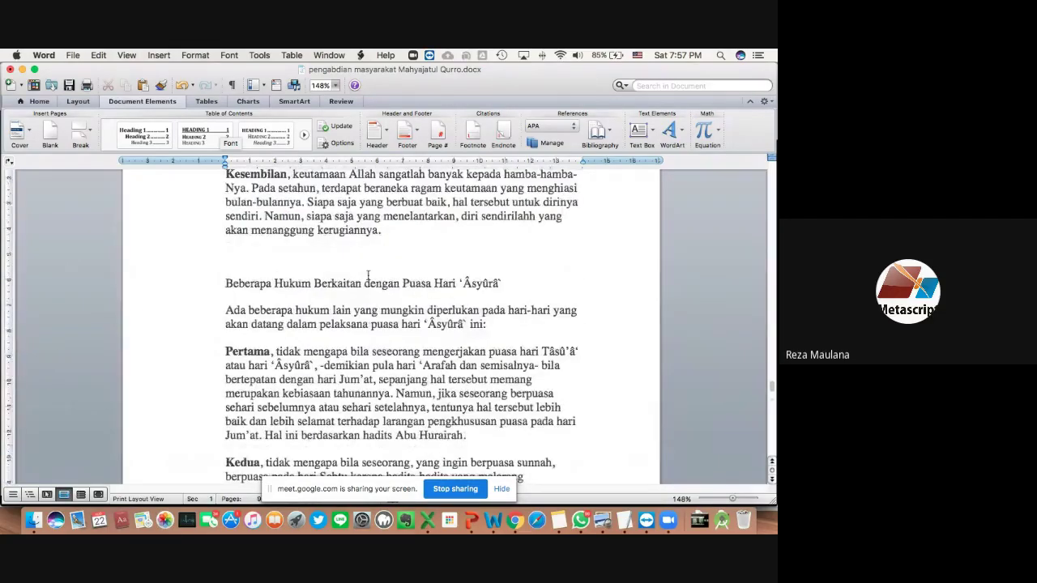
scroll(368, 275, "down", 7)
scroll(368, 276, "down", 3)
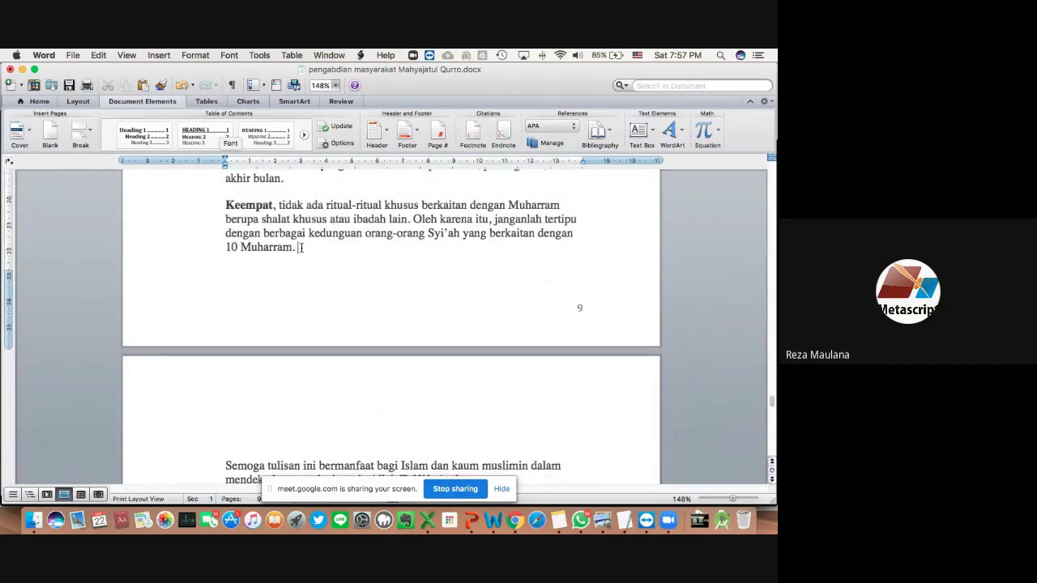
left_click(553, 146)
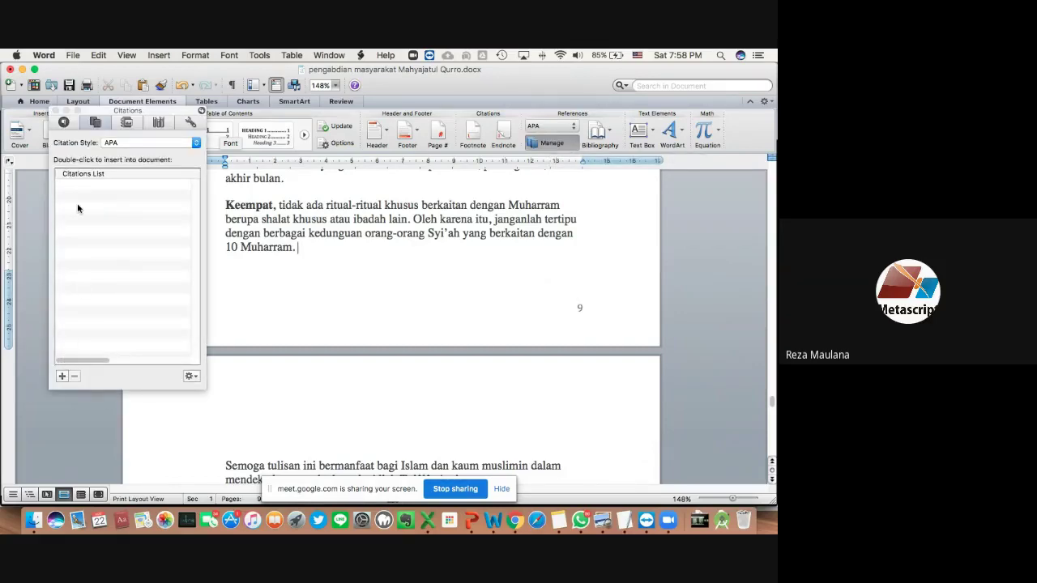
left_click(60, 377)
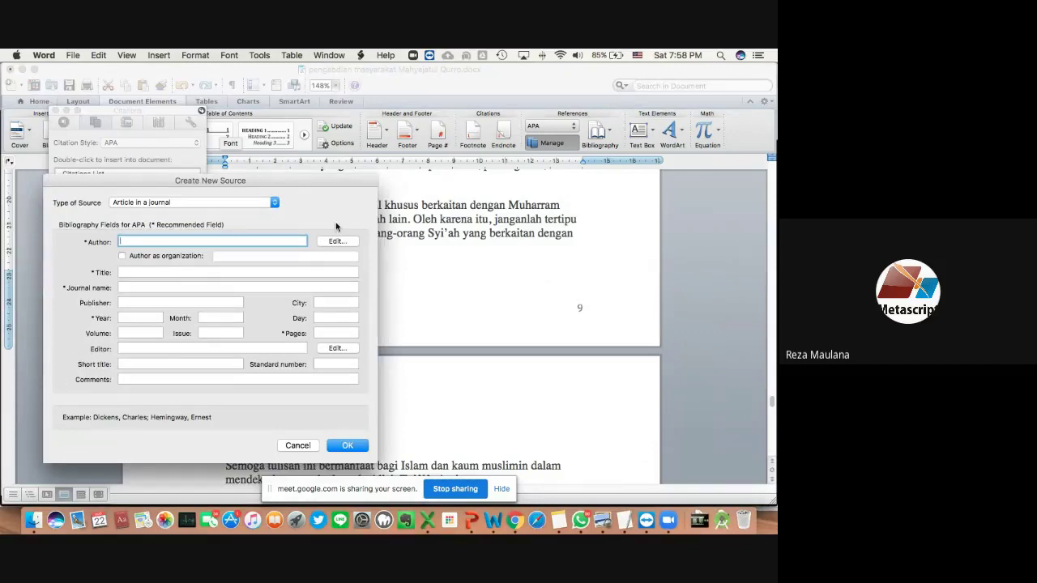
left_click_drag(296, 188, 245, 98)
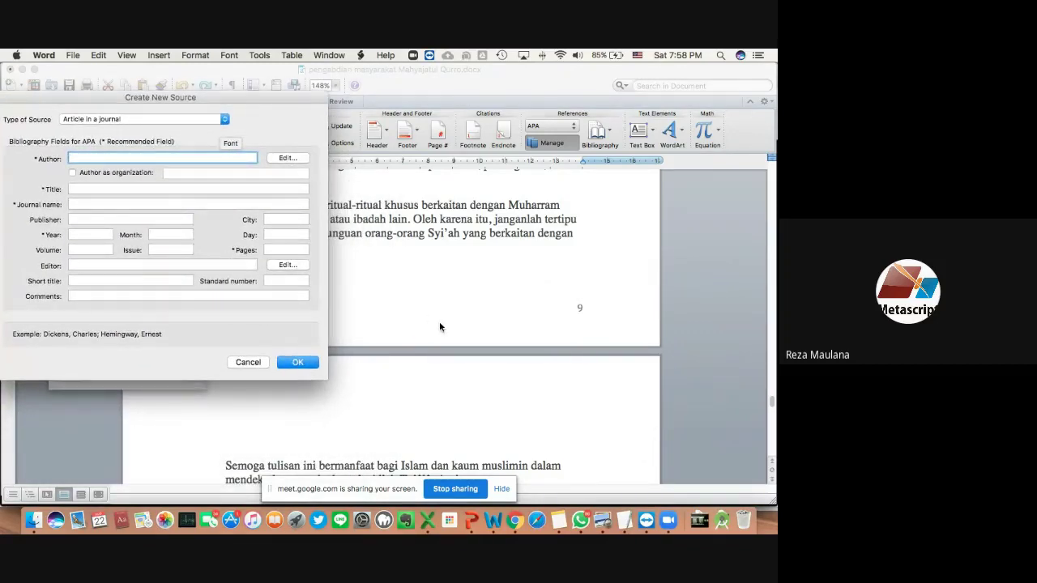
left_click(243, 362)
- Copy the "Rujukan pokok" reference text from "Syahrullâh Al-Muharram" through the author's name at the end of the note
scroll(371, 361, "down", 10)
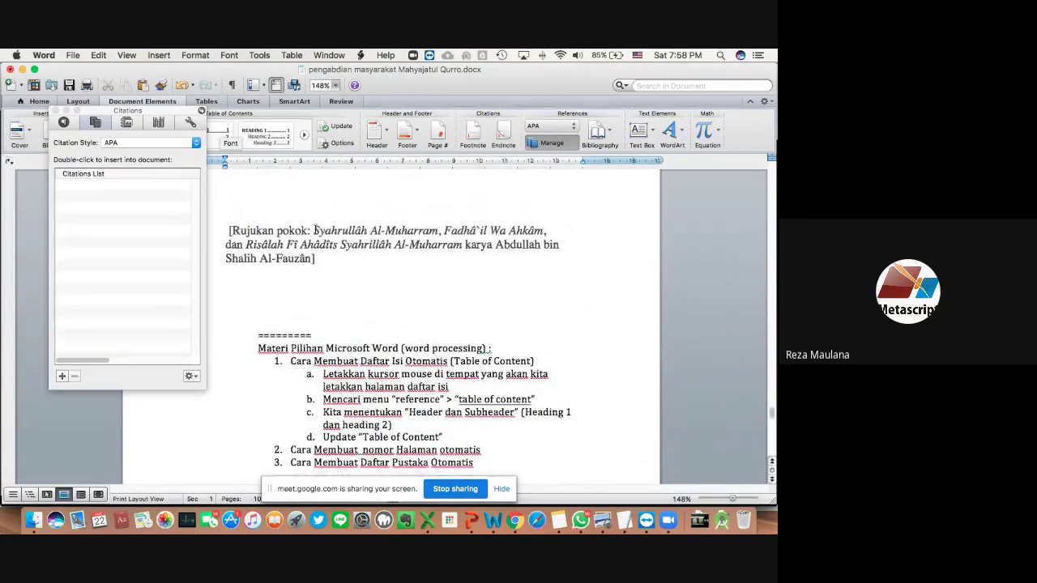
left_click_drag(314, 230, 387, 252)
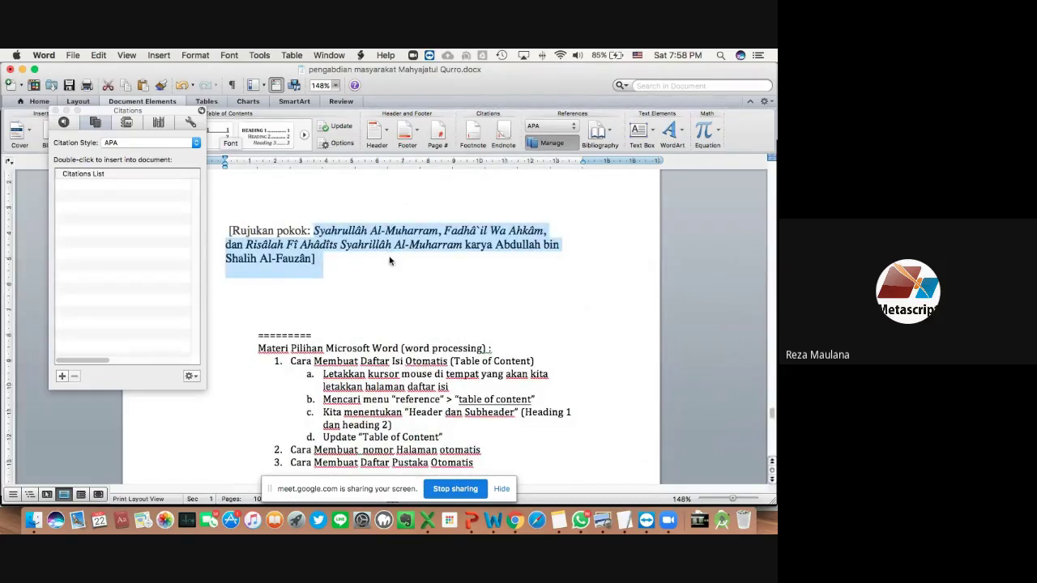
key("super+c")
left_click(342, 272)
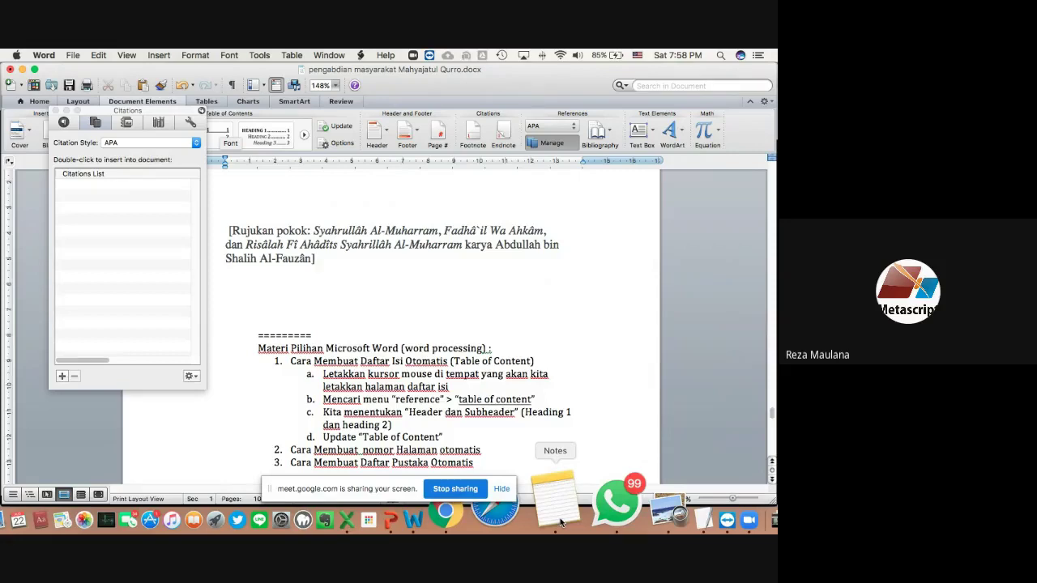
- Switch to twitter.txt in TextEdit, paste the copied references well below the last line, and return to the Word document
left_click(630, 507)
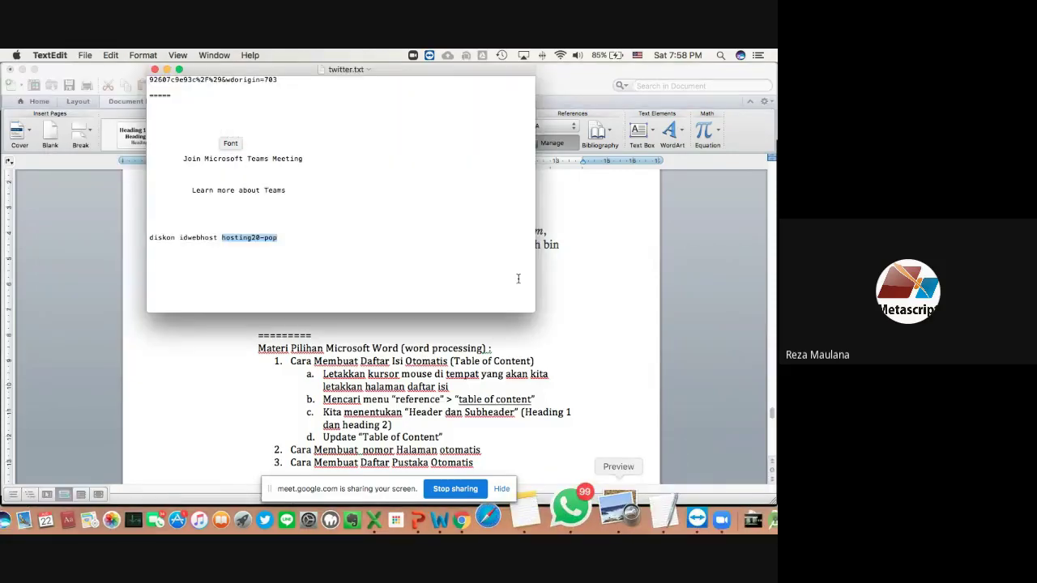
scroll(319, 225, "down", 1)
left_click(320, 227)
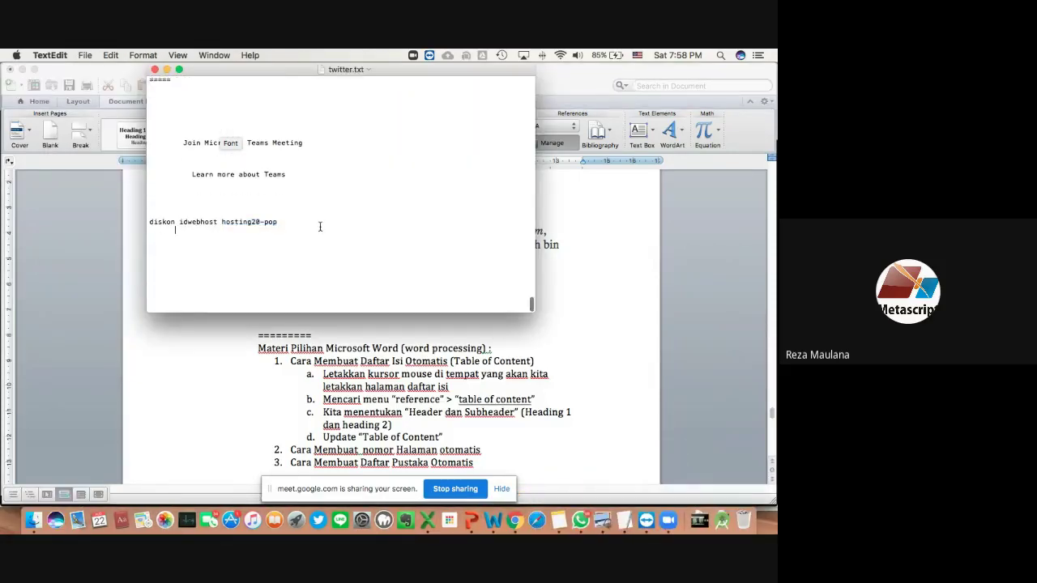
key("Return")
key("Return")
key("Return")
key("Return")
key("Return")
key("Return")
key("Return")
key("Return")
key("Return")
key("Return")
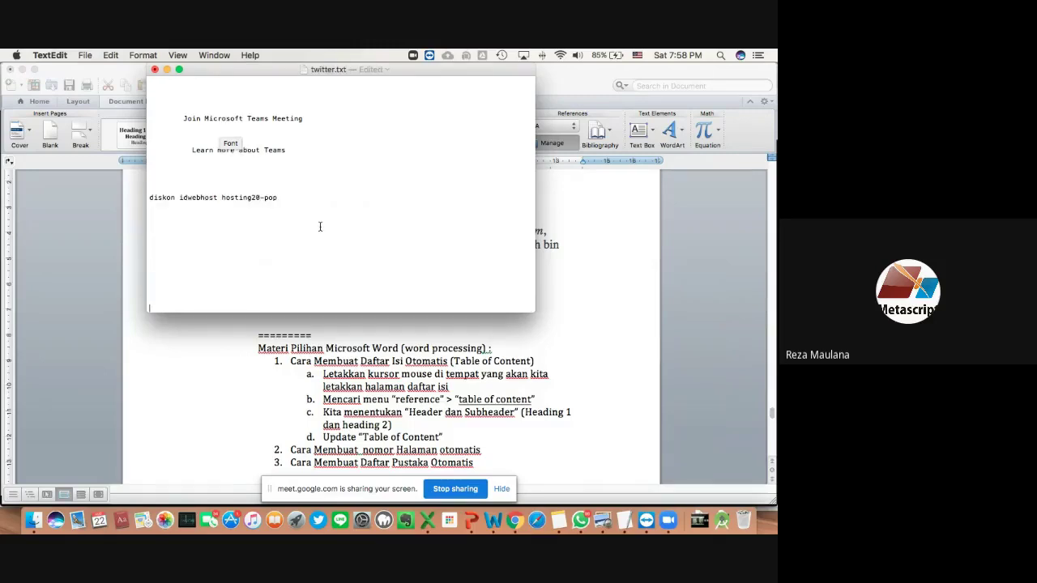
key("Return")
key("Return")
key("Return")
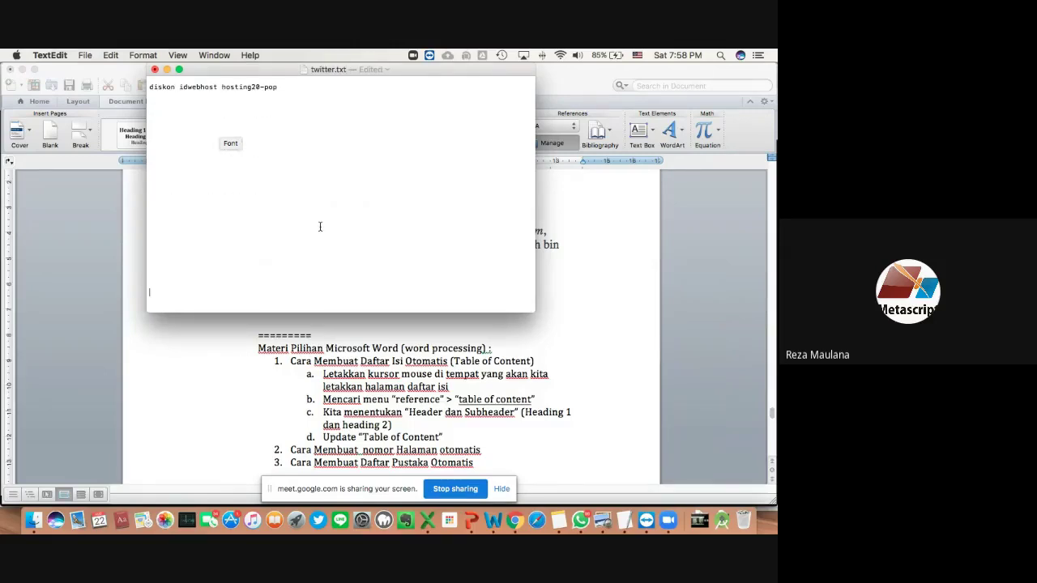
key("Return")
key("Return")
key("Return")
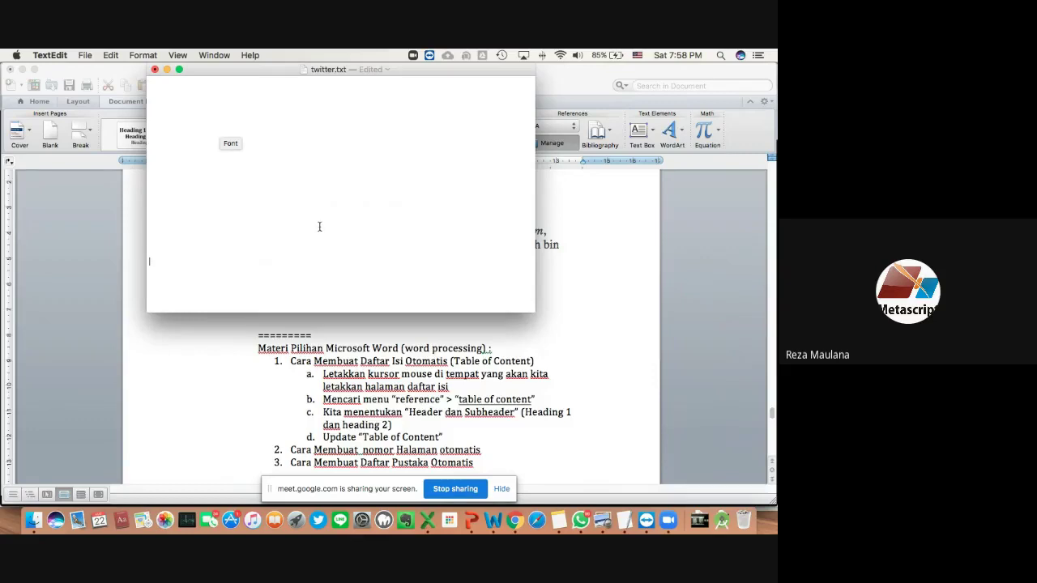
key("super+v")
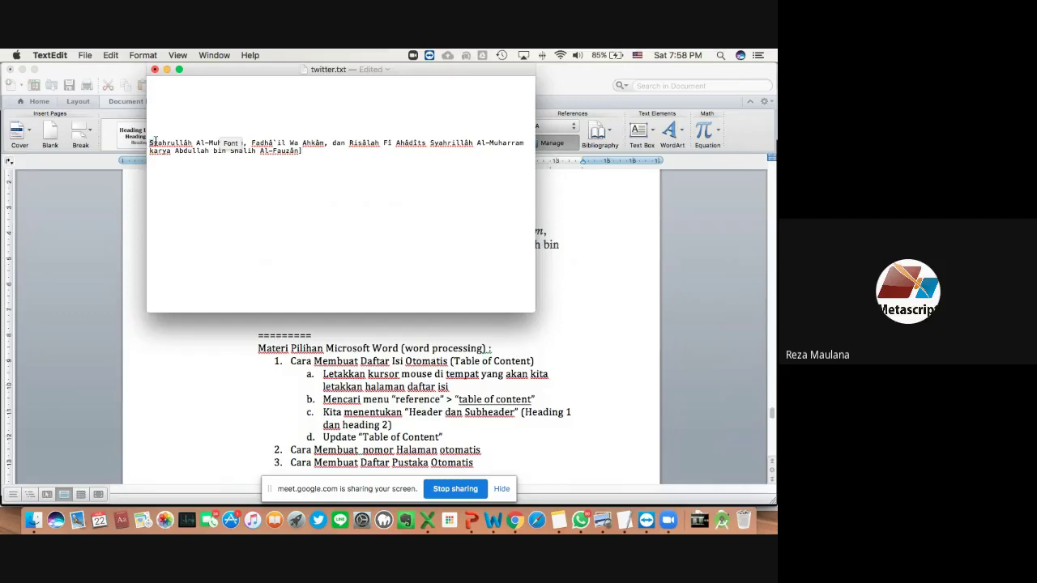
left_click(276, 378)
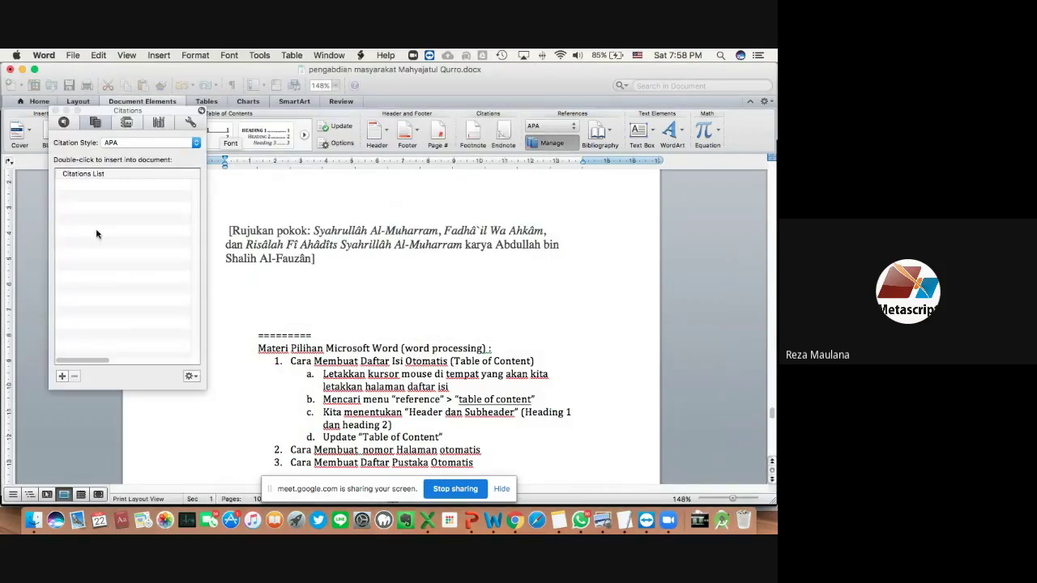
- Start a new citation source and fill in the author with the name copied from twitter.txt in TextEdit, prefixed with "Dr."
left_click(59, 379)
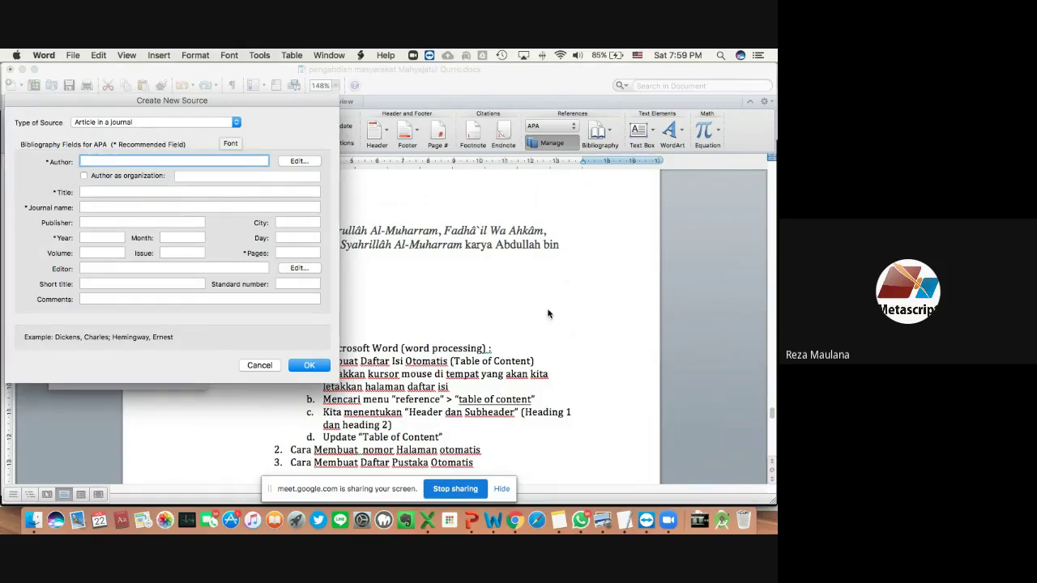
left_click(627, 520)
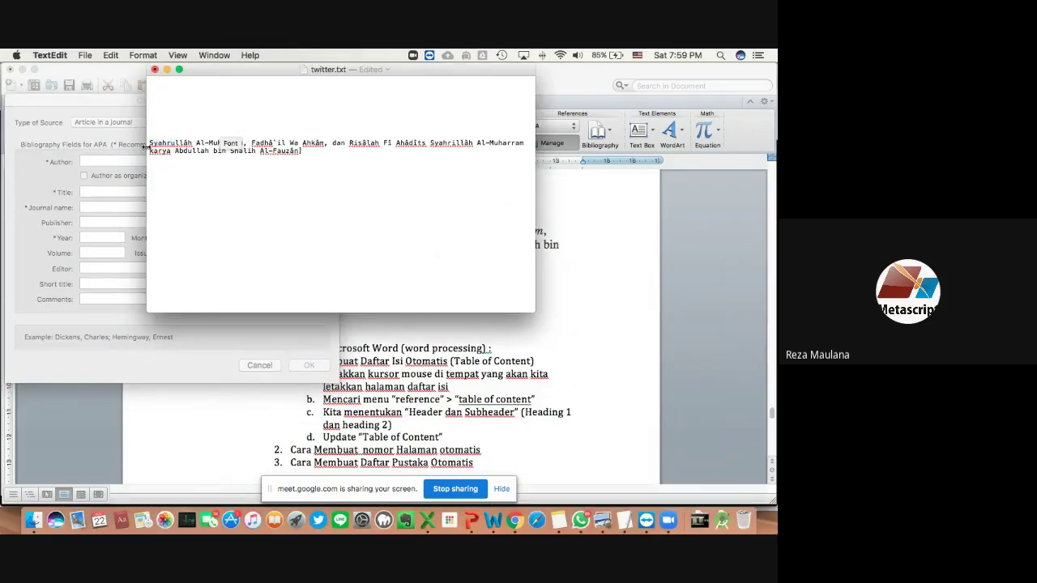
left_click_drag(174, 152, 300, 150)
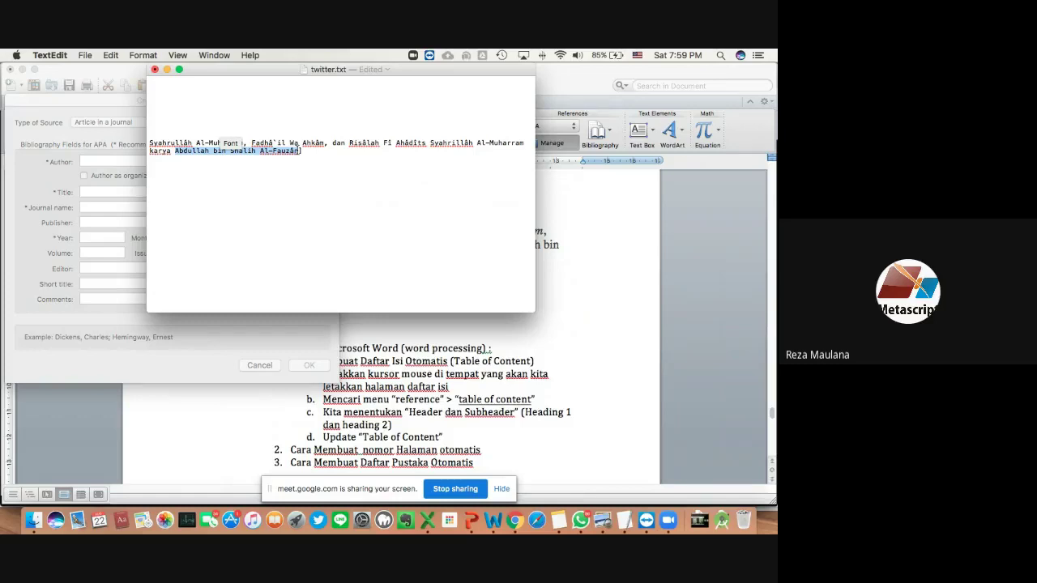
key("super+c")
left_click(85, 167)
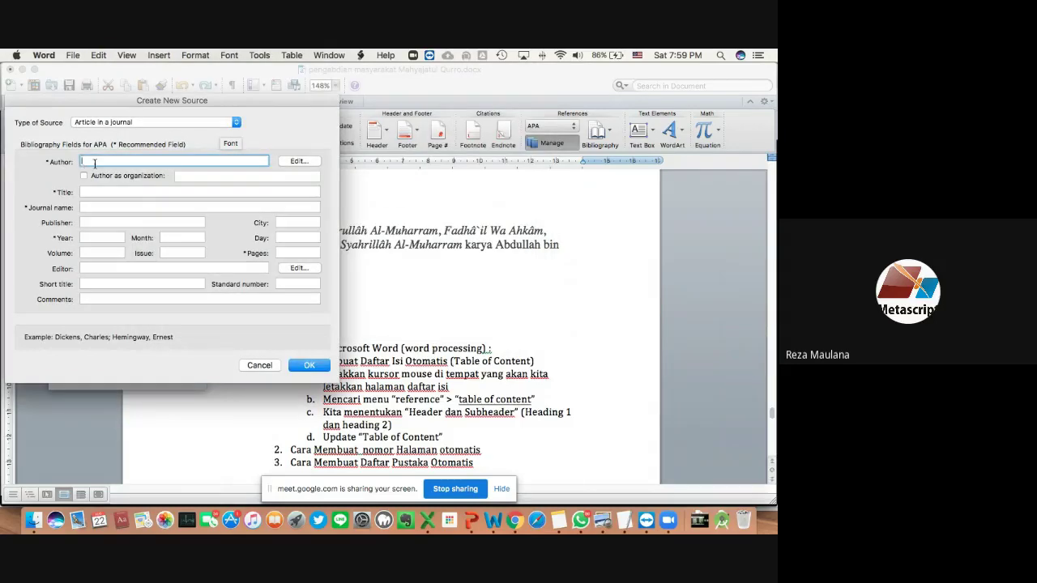
key("super+v")
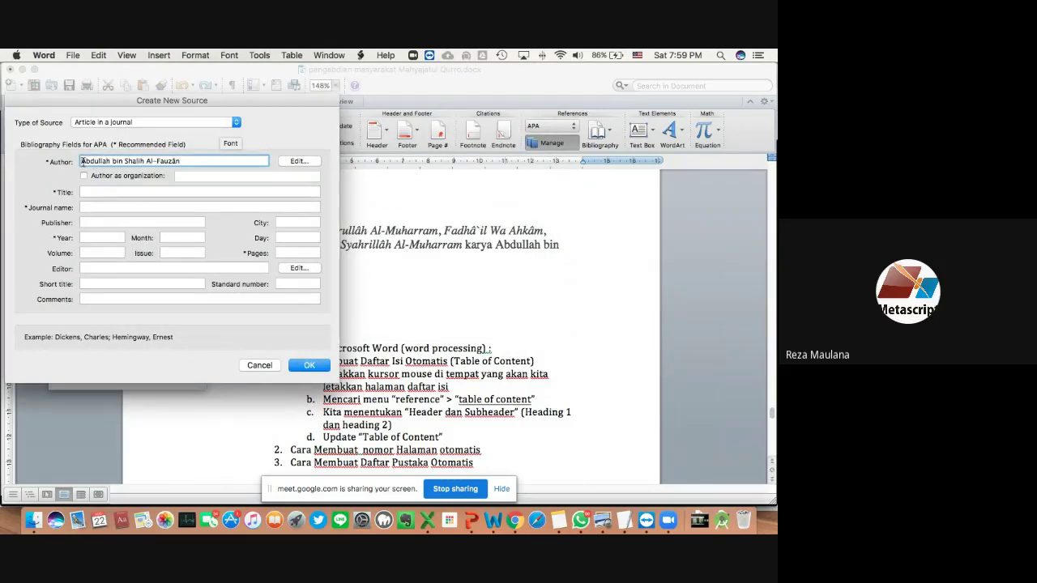
type("Dr.")
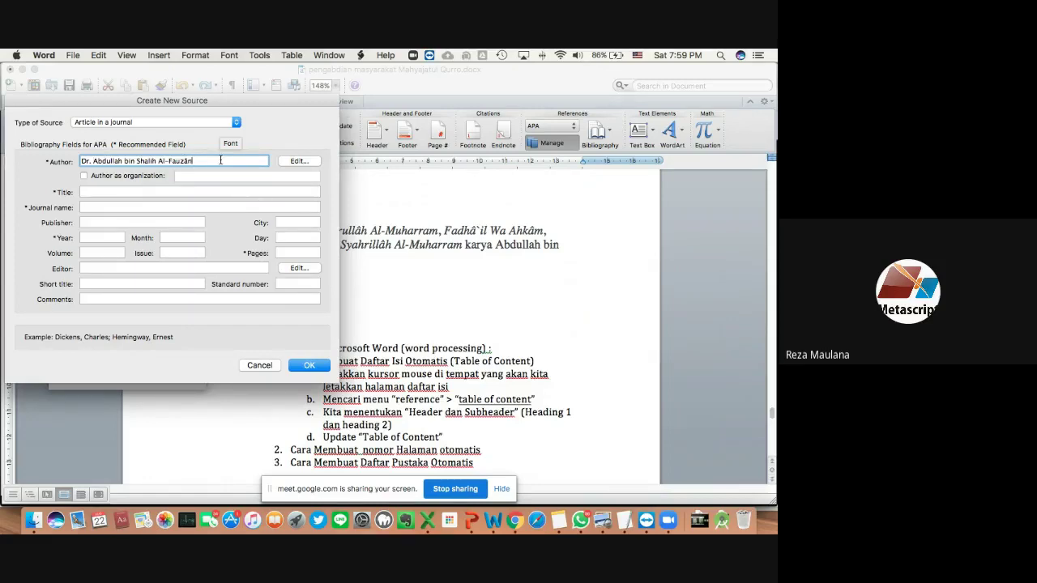
- Set the new source's type to Book
left_click(187, 122)
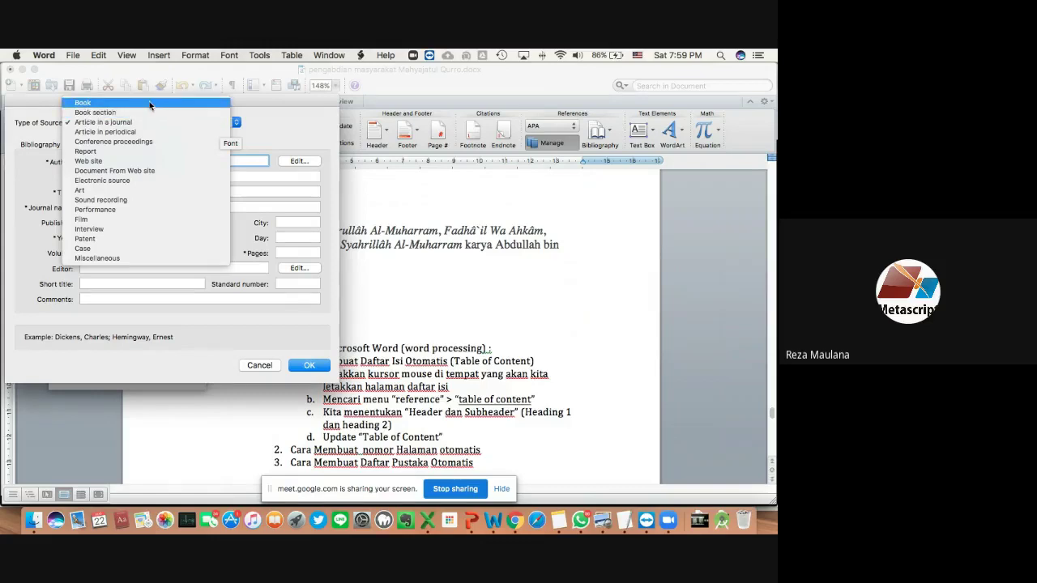
left_click(285, 122)
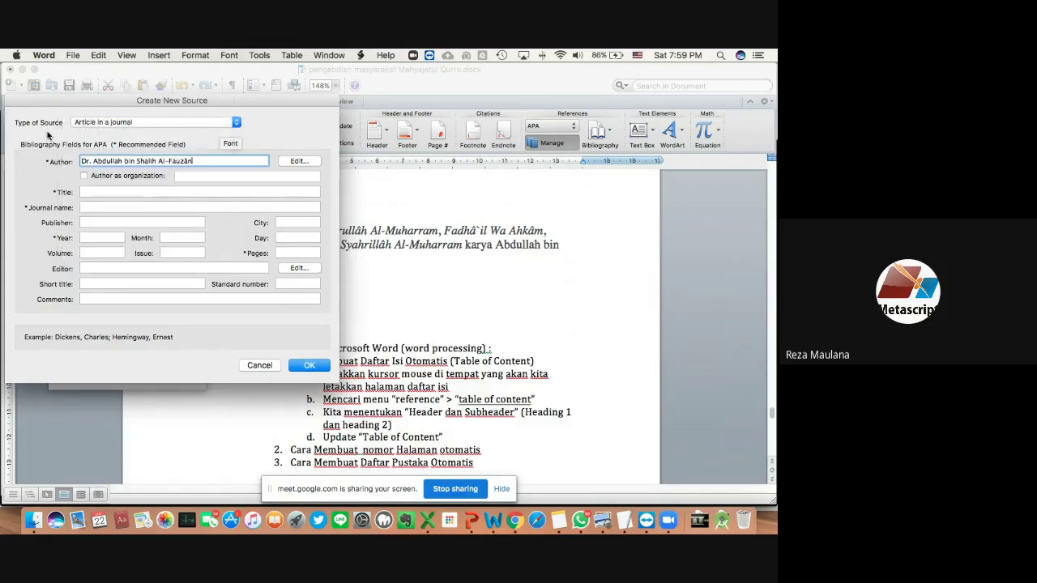
left_click(132, 122)
left_click(83, 102)
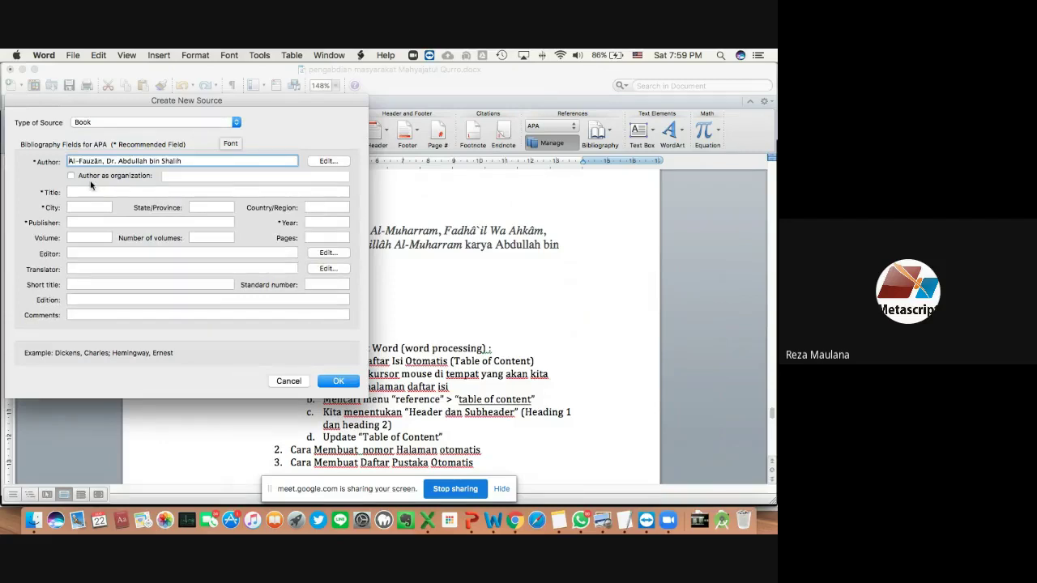
- Copy "Syahrullâh Al-Muharram, Fadhâ`il Wa Ahkâm" from twitter.txt in TextEdit and paste it as the book's title in Word
left_click(72, 192)
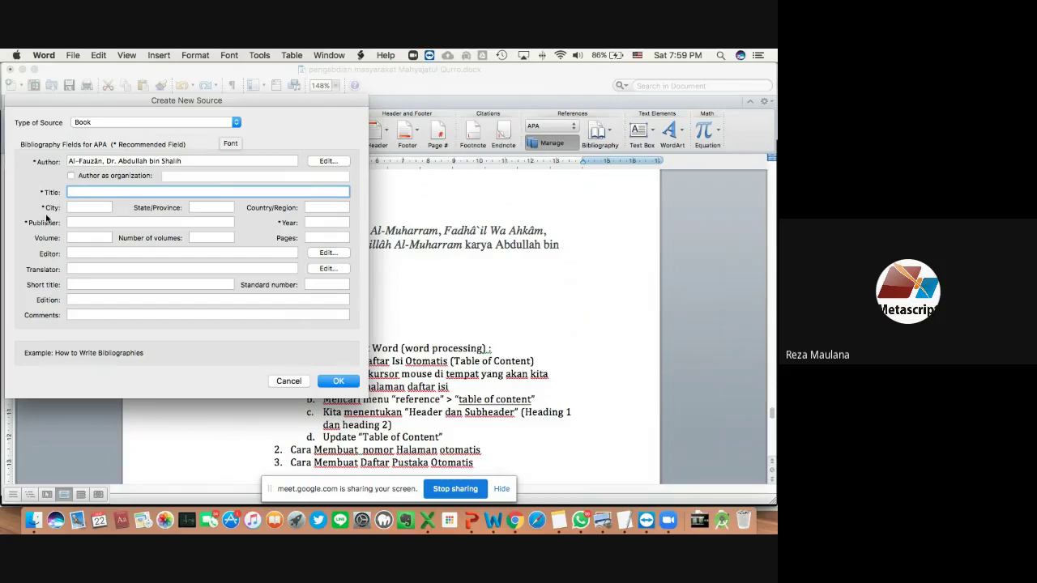
left_click(100, 222)
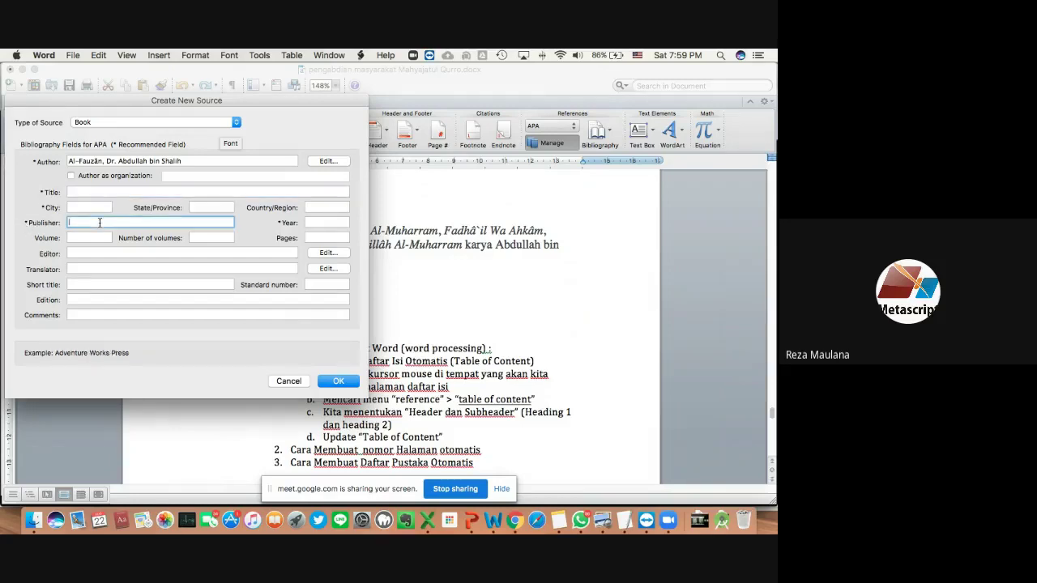
left_click(79, 191)
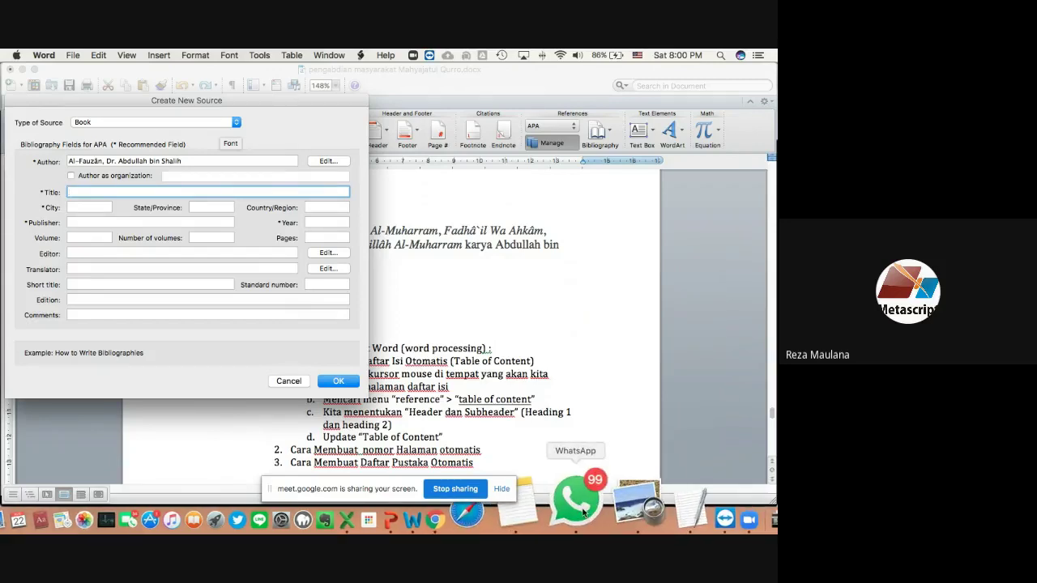
left_click(621, 499)
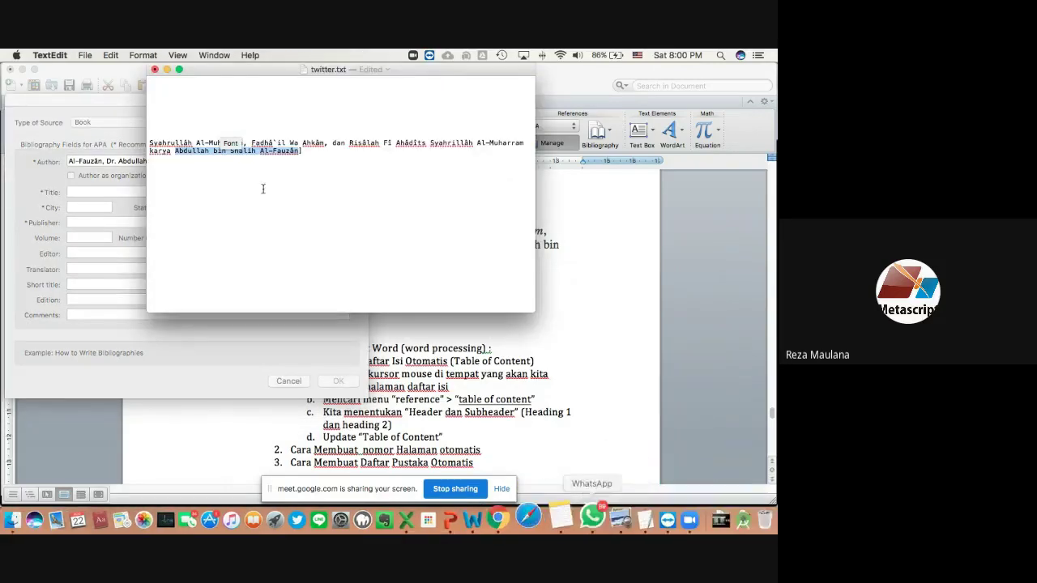
left_click(185, 143)
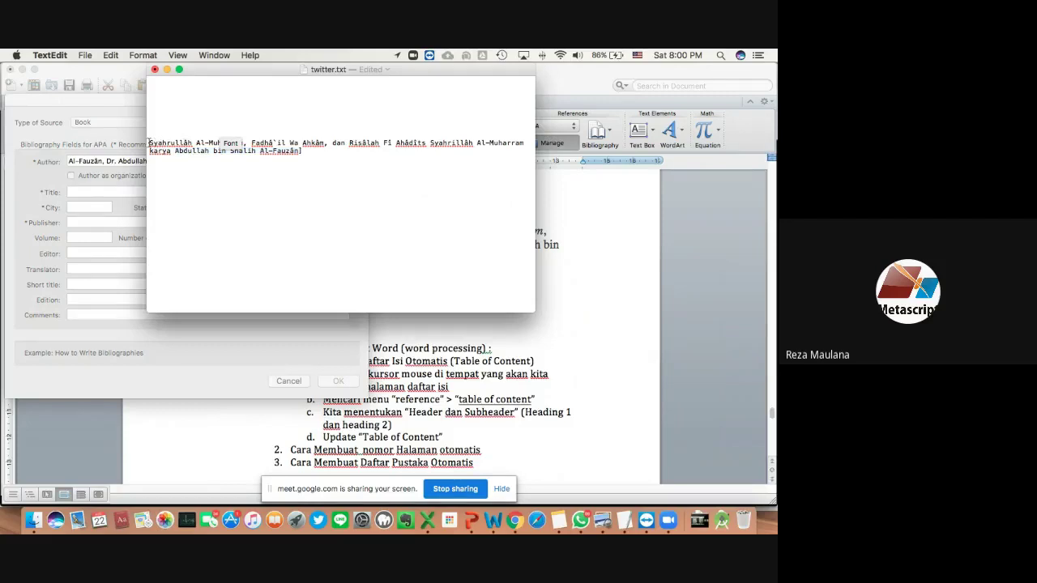
left_click_drag(148, 143, 325, 142)
key("super+c")
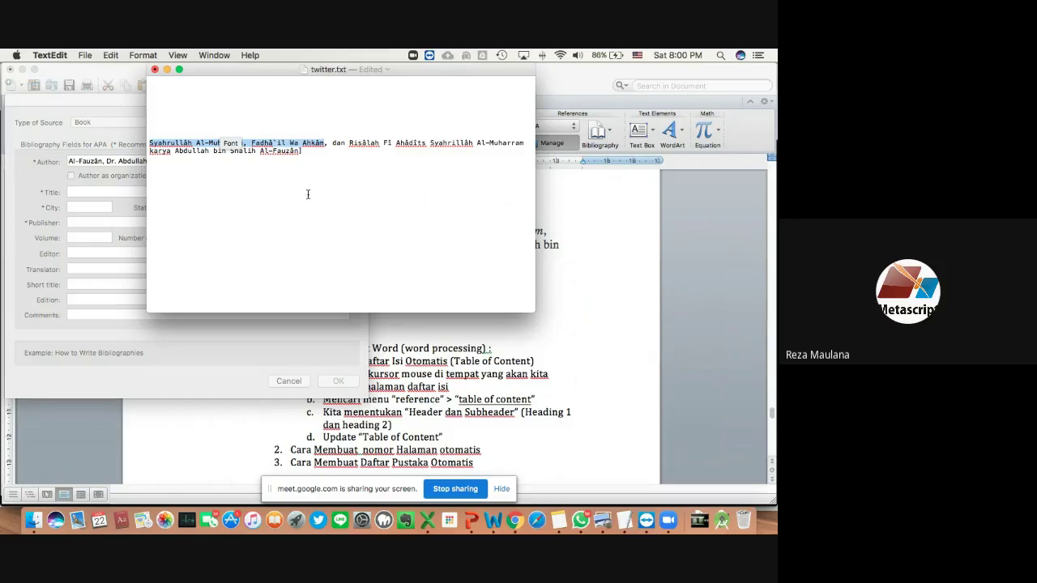
left_click(195, 352)
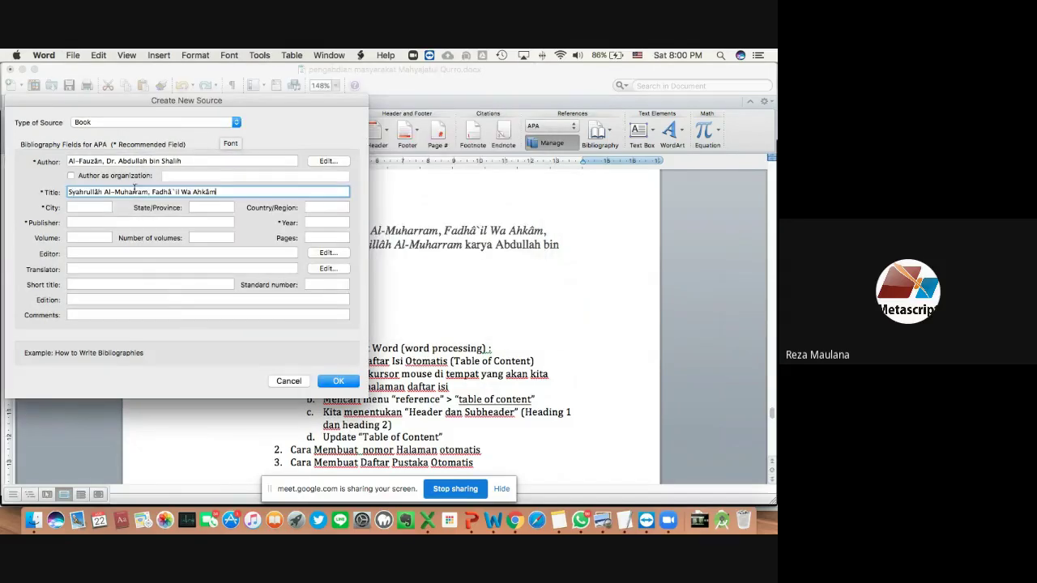
key("super+v")
- Enter city "Riyadh", publisher "Darul Ilmi" and year "2001" for the book, and save the source as a citation
left_click(97, 208)
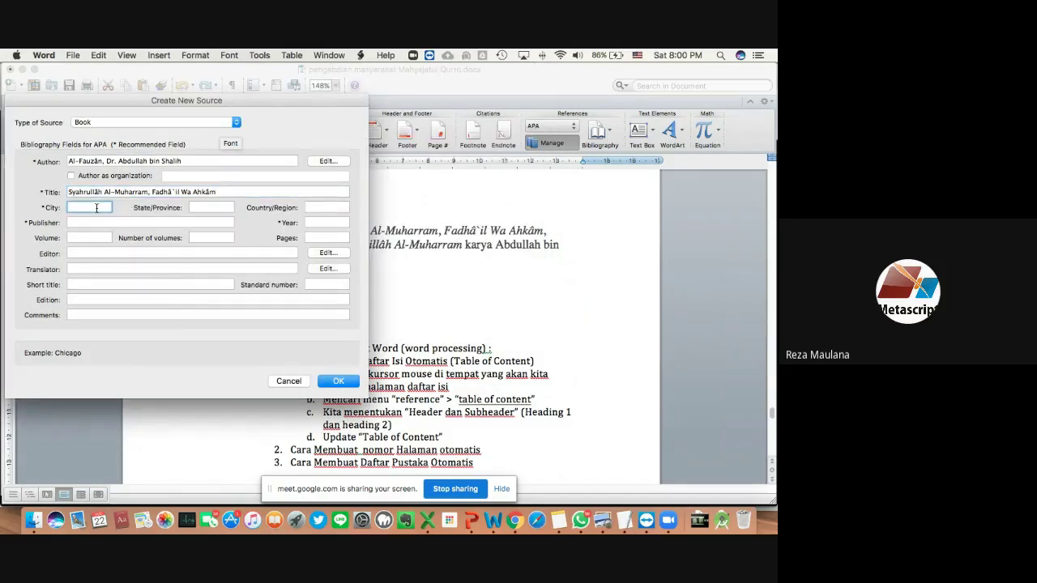
type("Riyadh")
left_click(101, 222)
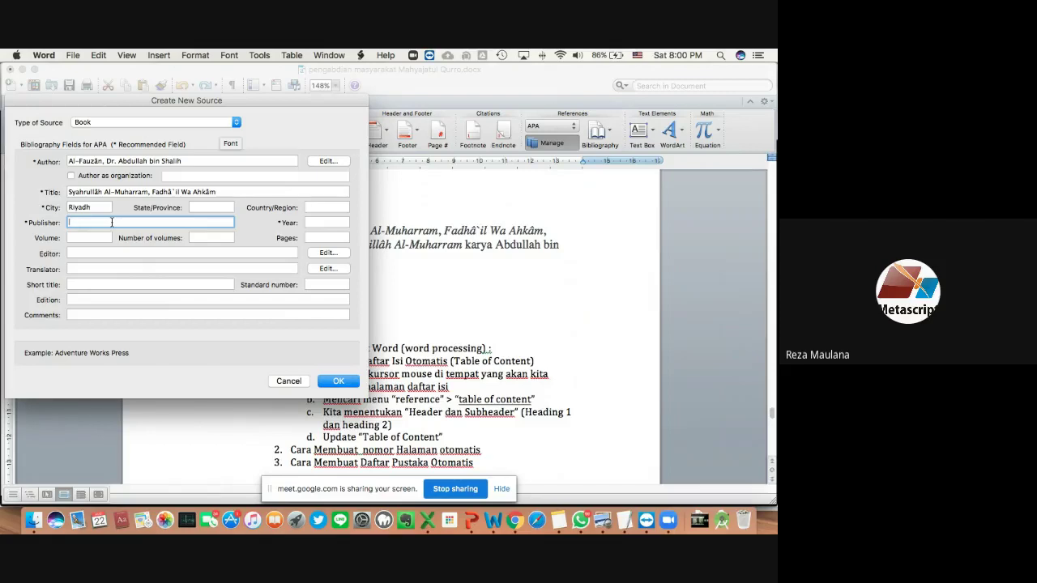
type("Darul Ilmi")
left_click(340, 221)
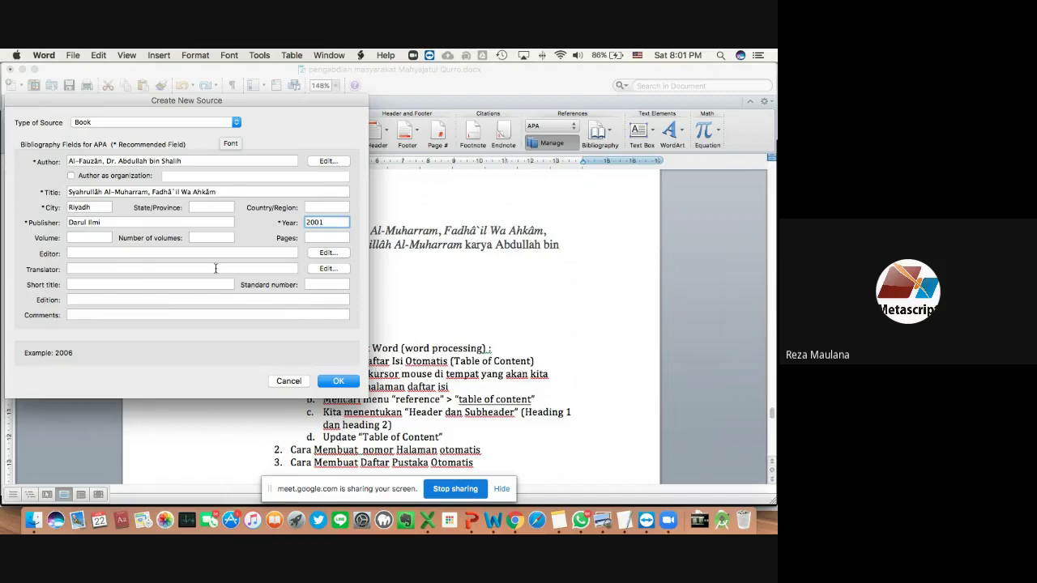
left_click(335, 384)
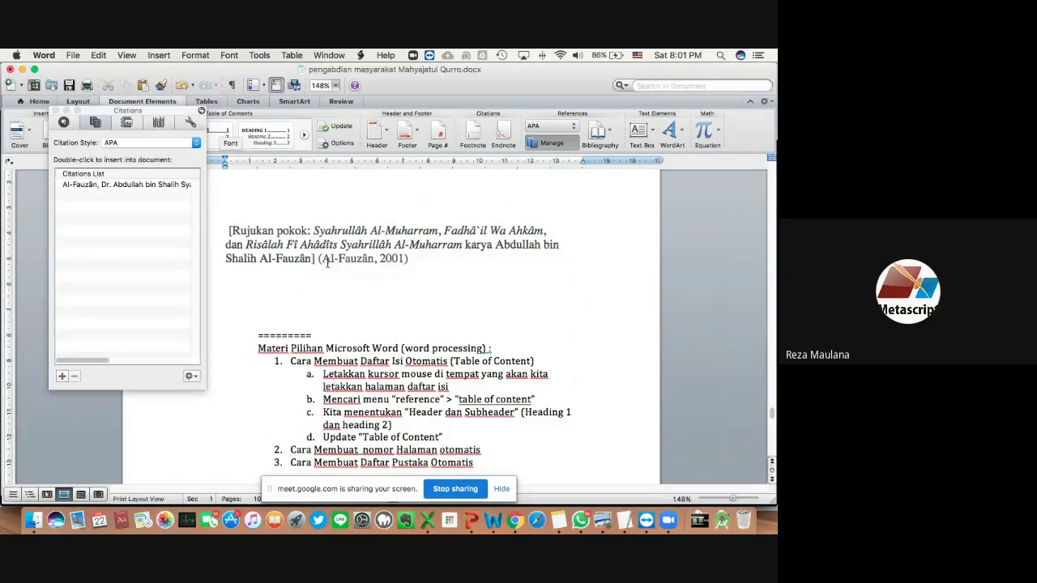
- Delete the bracketed "Rujukan pokok" note and the blank lines above it so the inserted citation directly follows "Amin."
left_click(314, 258)
type("]")
scroll(425, 259, "up", 5)
scroll(364, 276, "down", 4)
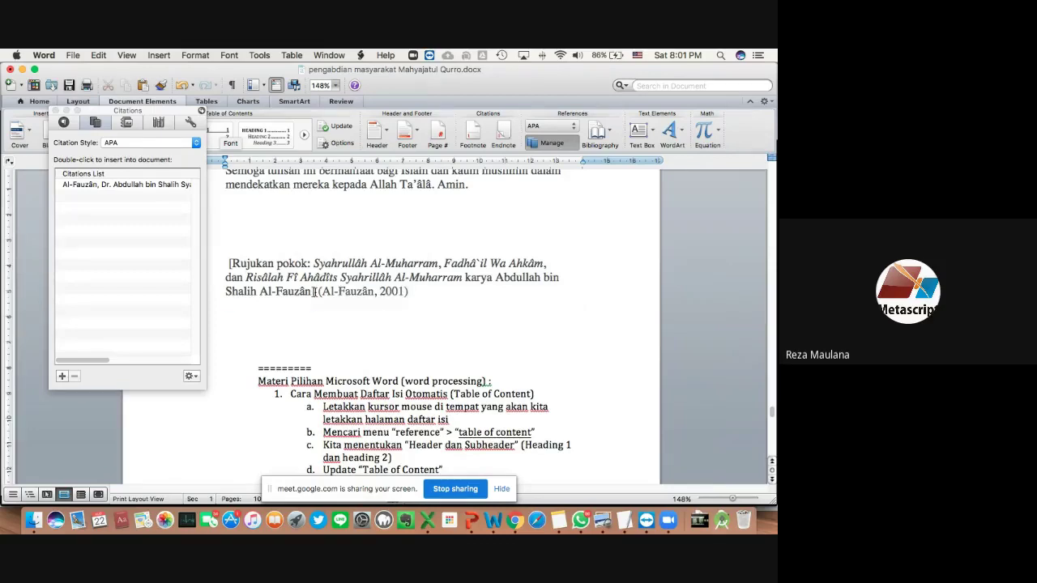
key("shift+Up")
key("shift+Up")
key("shift+Up")
key("shift+Up")
key("shift+Up")
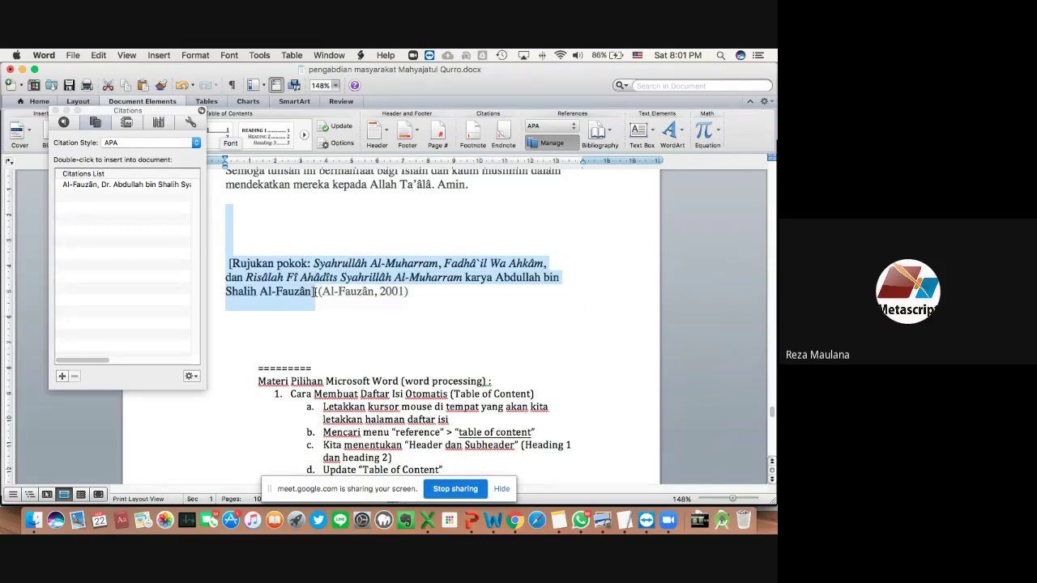
key("BackSpace")
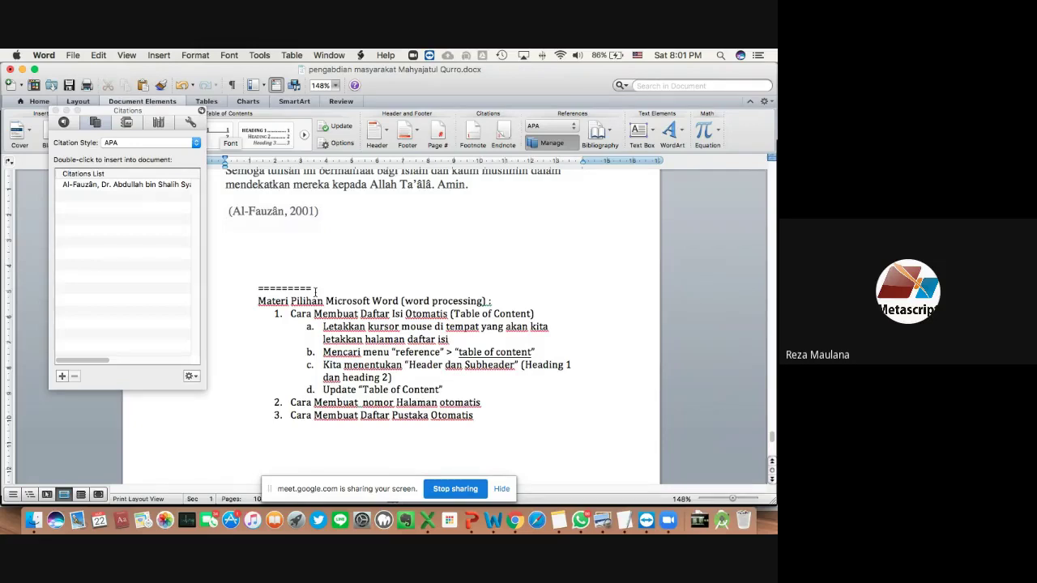
key("BackSpace")
scroll(396, 319, "up", 3)
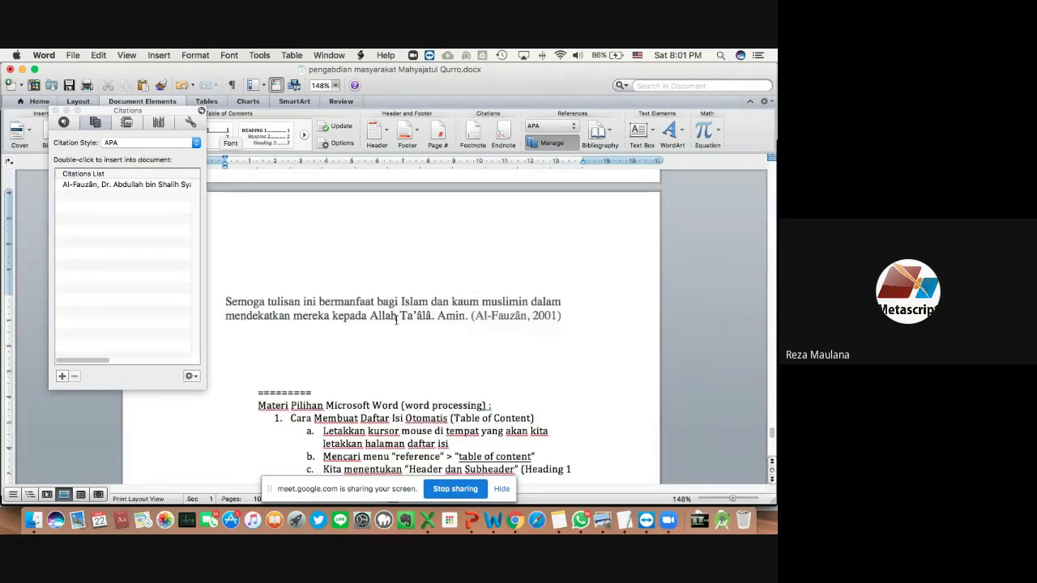
scroll(396, 320, "up", 1)
- Insert blank lines above the "Daftar Pustaka" bibliography block to move it onto a new page after page 10
scroll(397, 320, "down", 2)
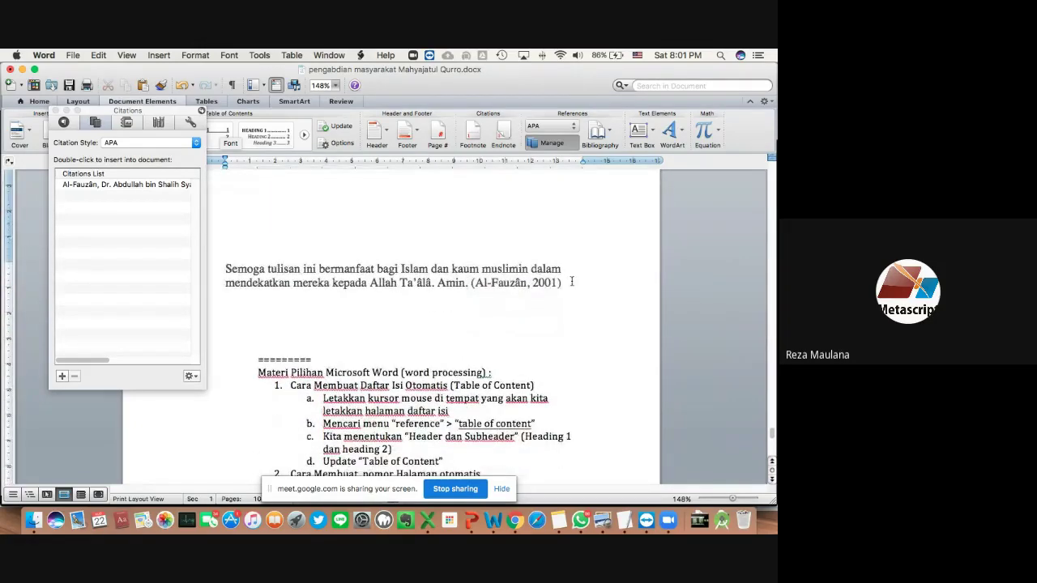
scroll(492, 287, "down", 2)
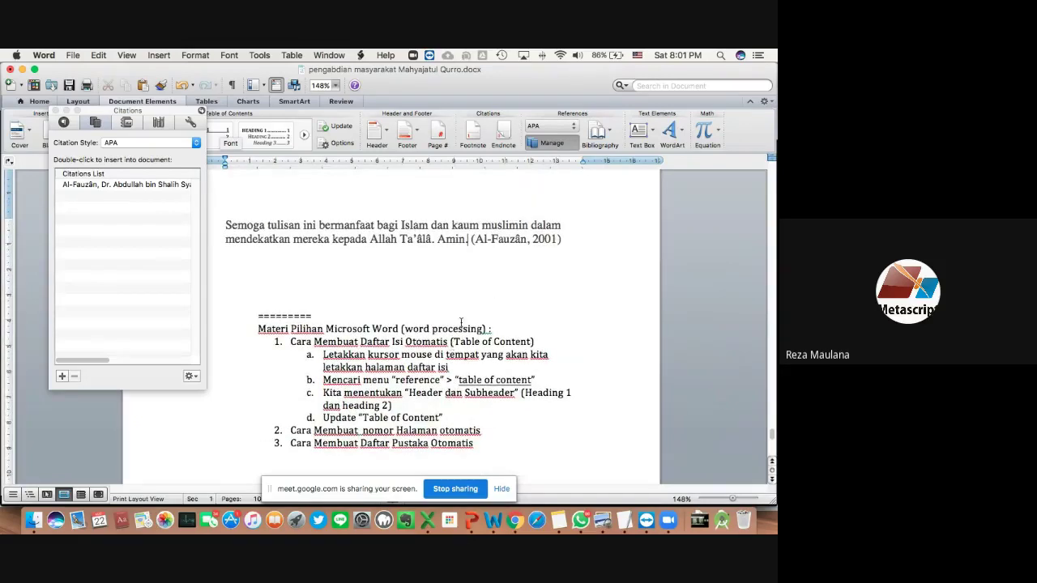
scroll(411, 285, "down", 2)
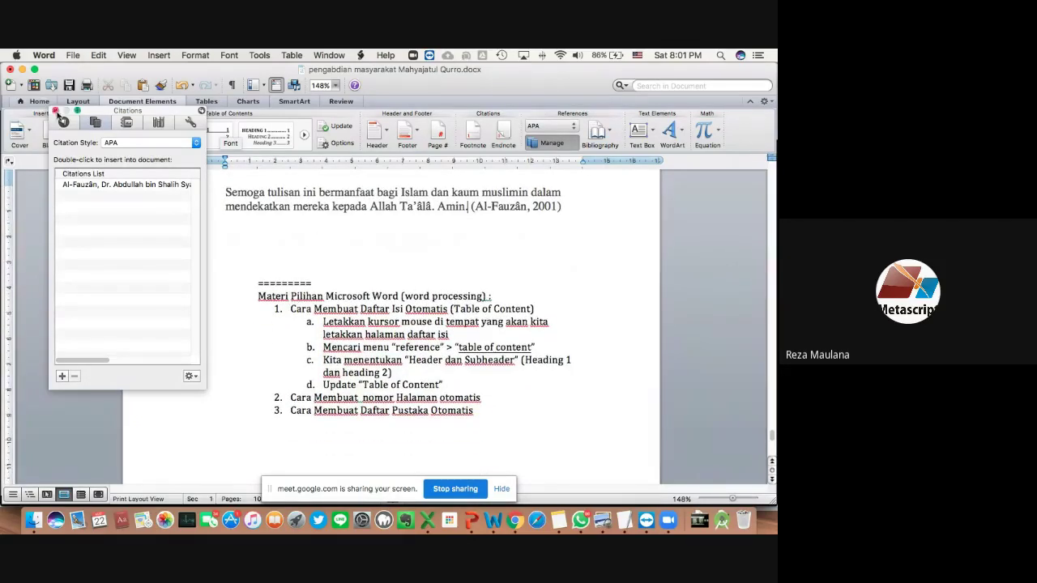
scroll(297, 307, "down", 10)
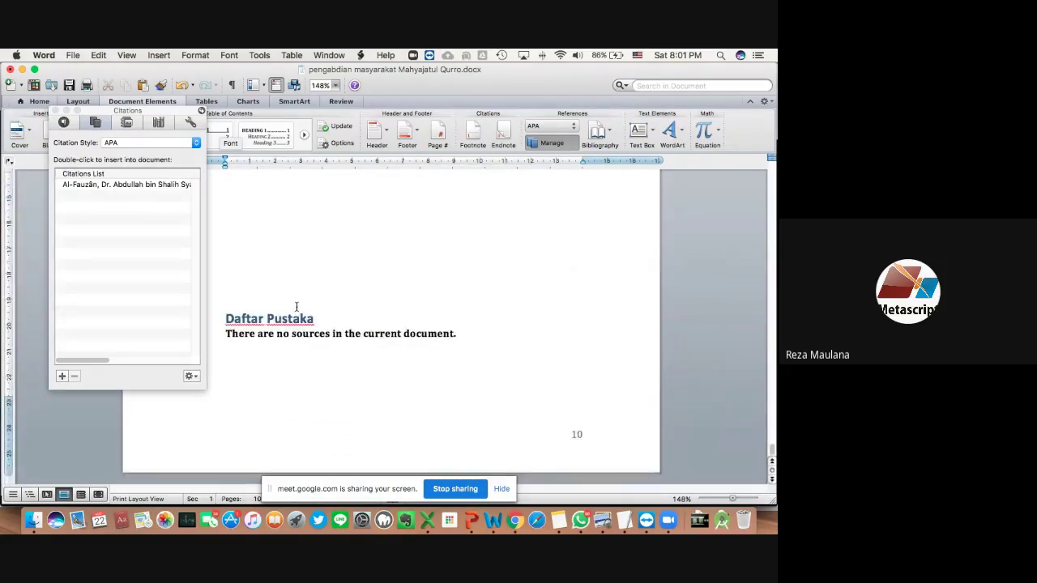
left_click(325, 259)
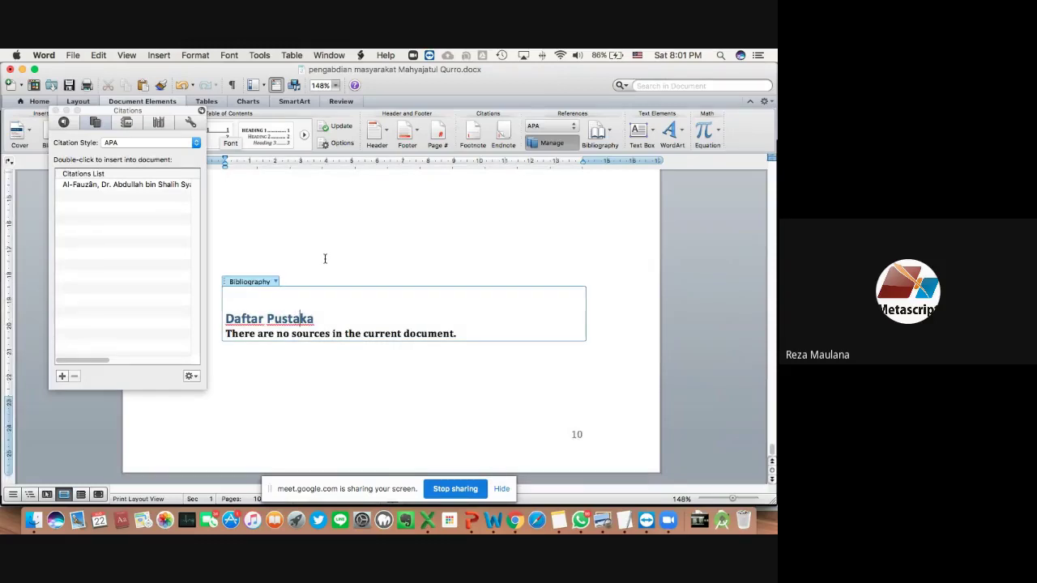
key("Return")
key("Return")
key("Return")
key("Return")
key("Return")
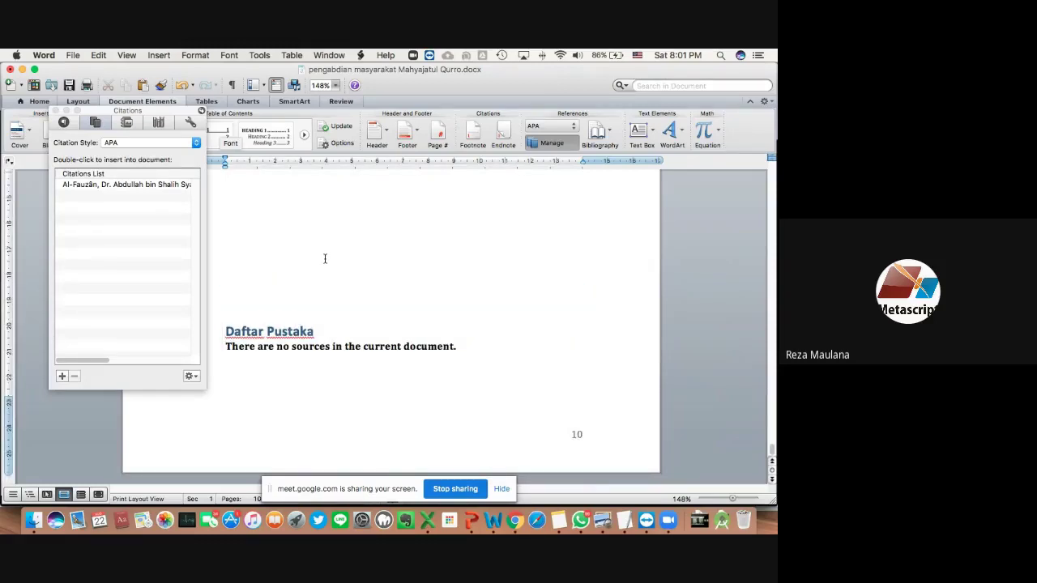
scroll(325, 259, "down", 6)
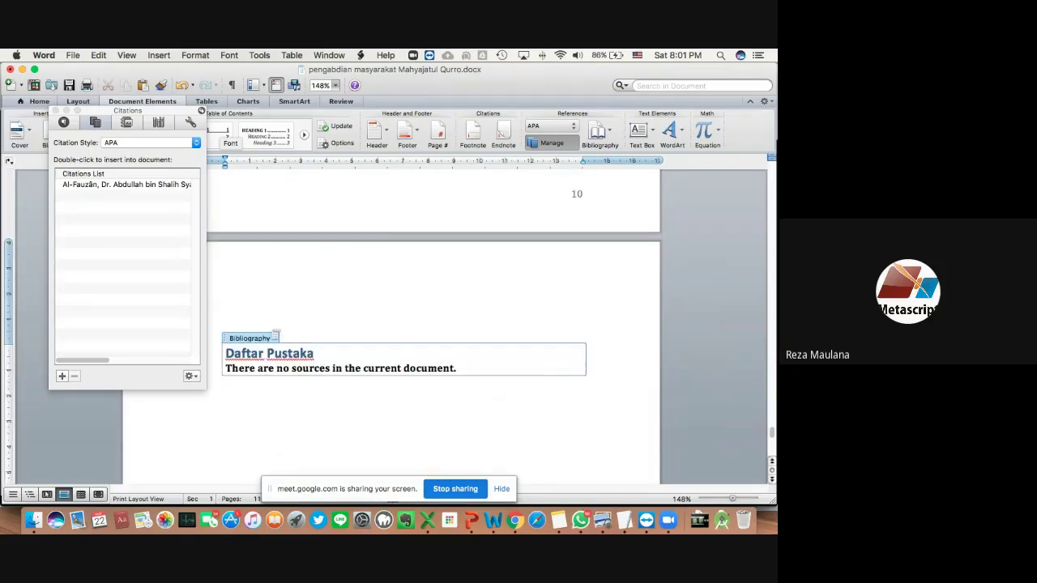
- Update the citations and bibliography in the "Daftar Pustaka" block
left_click(275, 338)
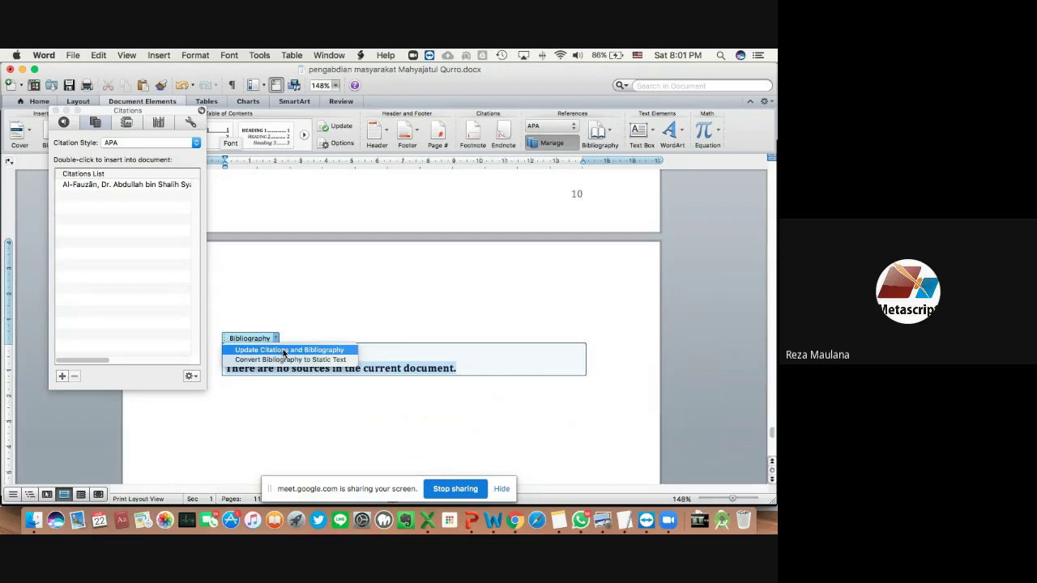
left_click(286, 350)
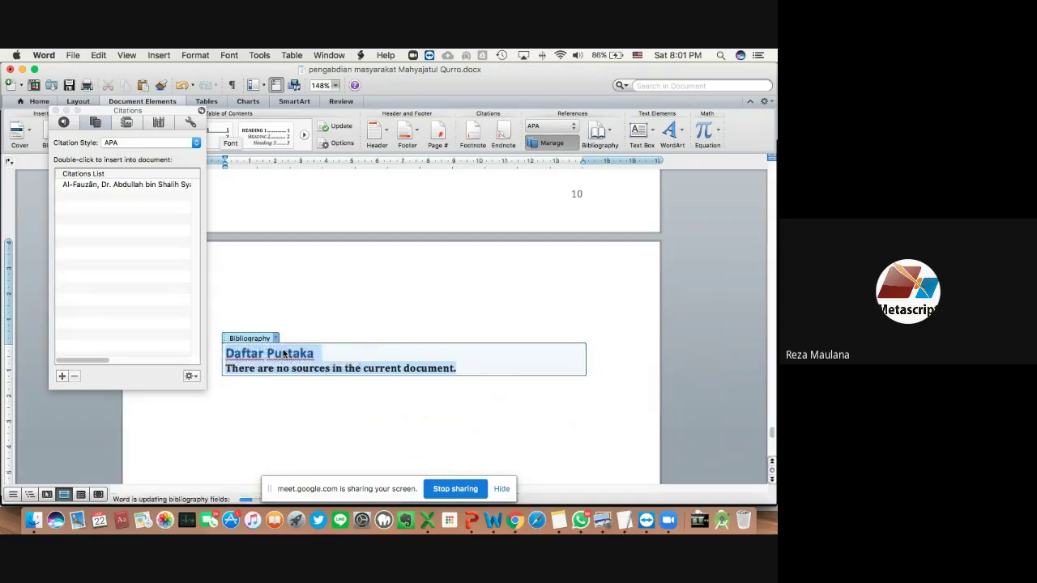
left_click(346, 382)
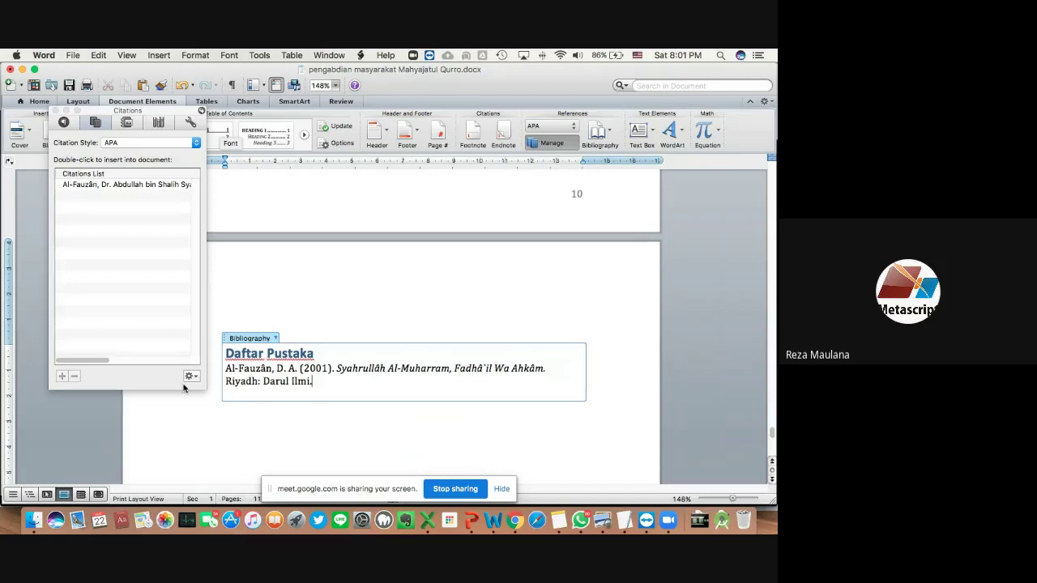
scroll(300, 314, "up", 5)
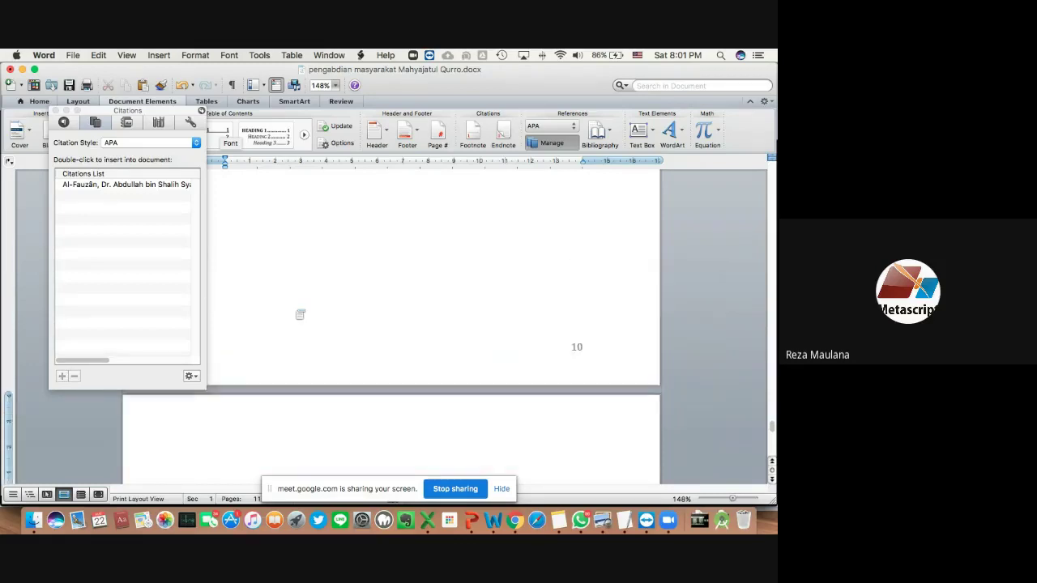
- Place the insertion point at the end of the "Kesembilan" paragraph and close the Citations toolbox
scroll(300, 314, "up", 10)
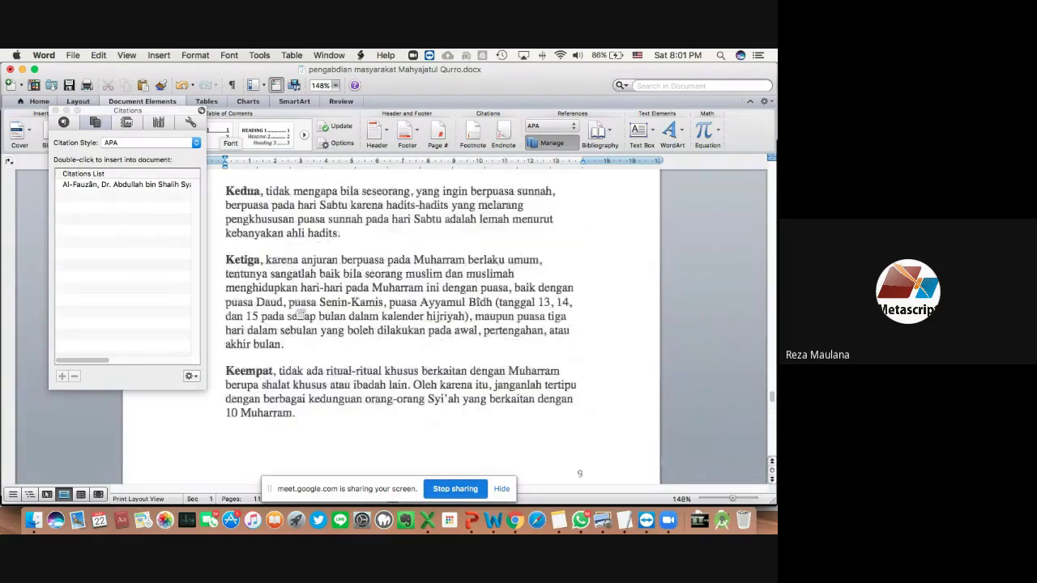
scroll(294, 307, "up", 10)
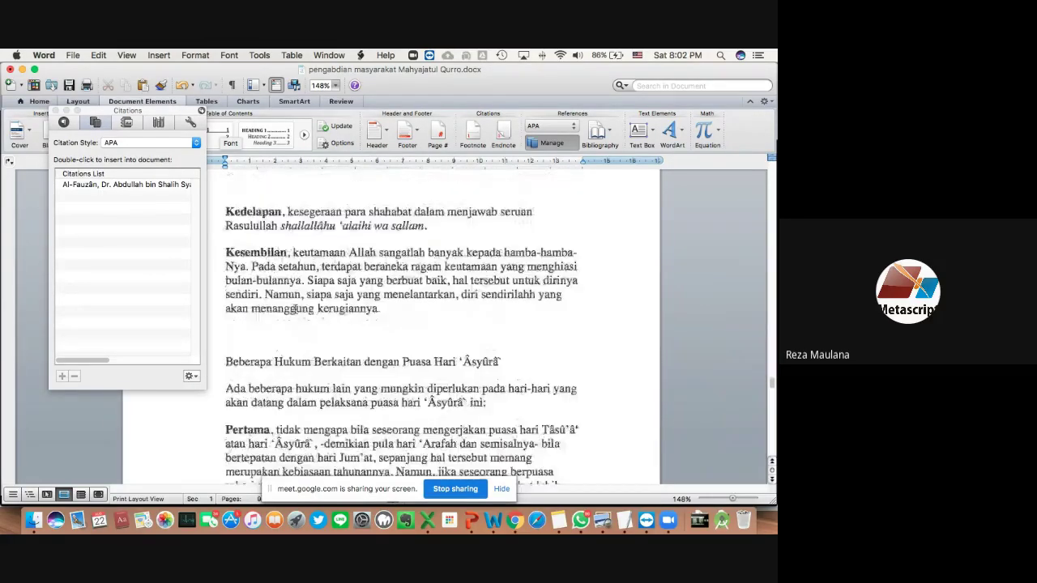
left_click(384, 321)
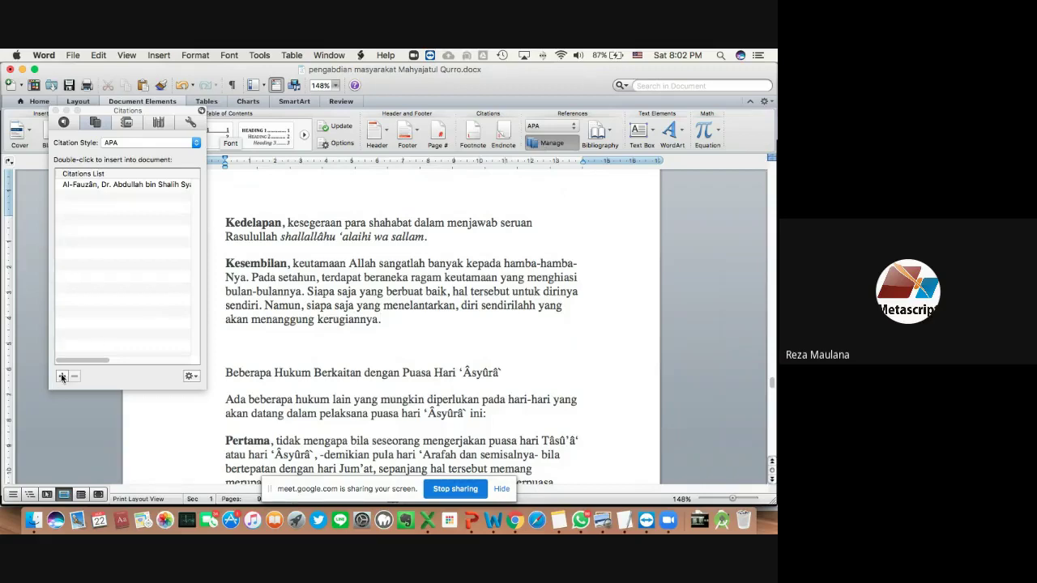
left_click(55, 111)
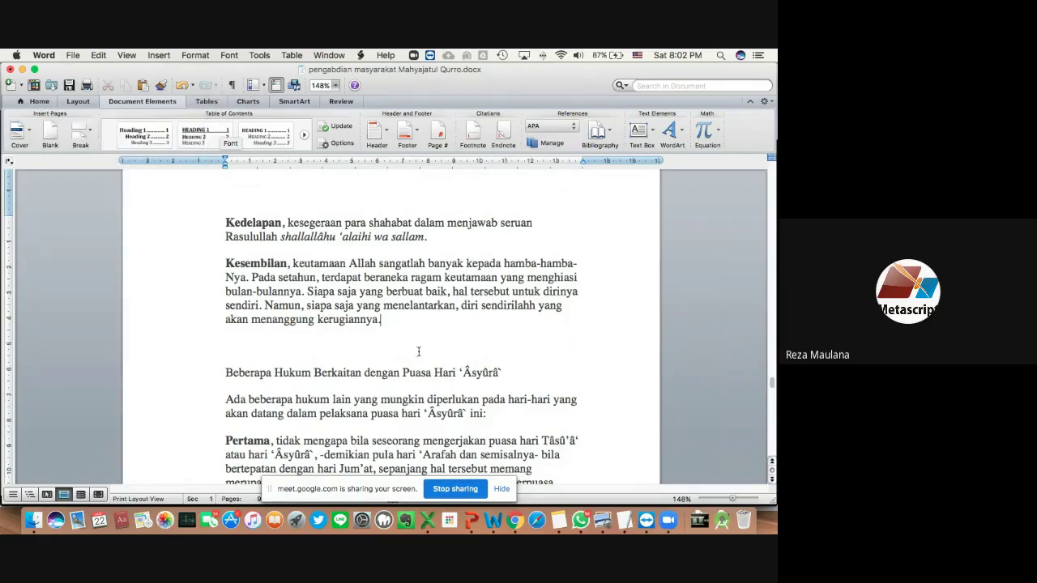
- Review the body text from the "Keempat" paragraph on page 9 back to the section before "Berpuasa Hari Tâsû'â`" for passages that need citations
scroll(416, 348, "down", 5)
scroll(418, 350, "up", 6)
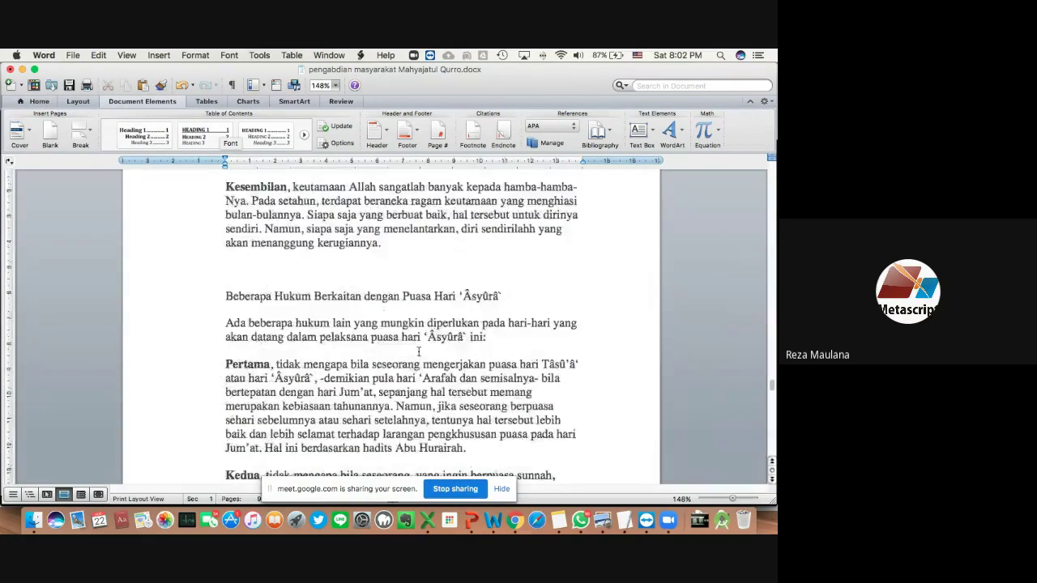
scroll(418, 354, "down", 5)
scroll(418, 357, "down", 3)
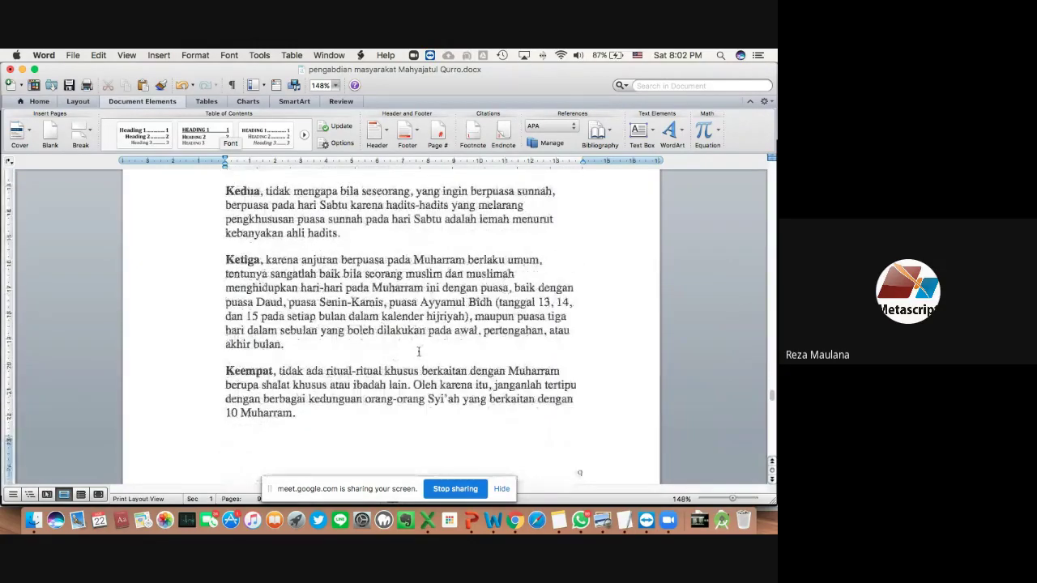
scroll(419, 353, "up", 4)
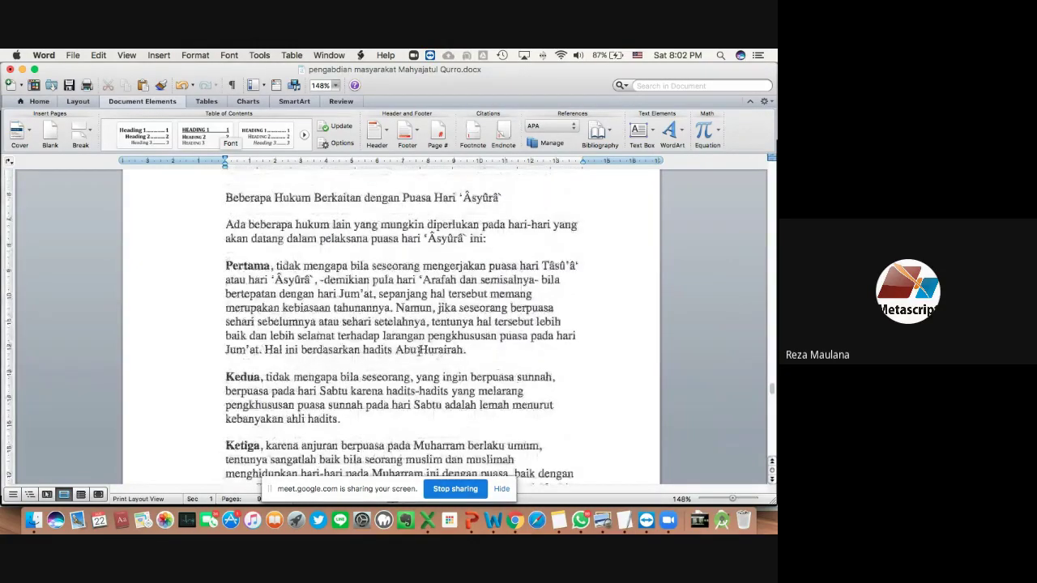
scroll(419, 350, "up", 4)
scroll(428, 246, "up", 15)
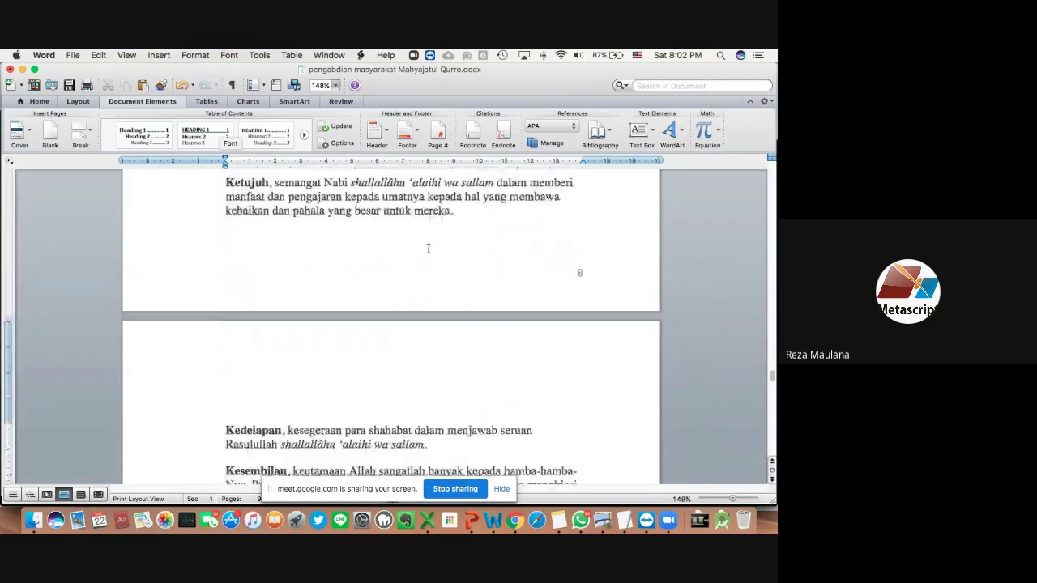
scroll(428, 248, "up", 6)
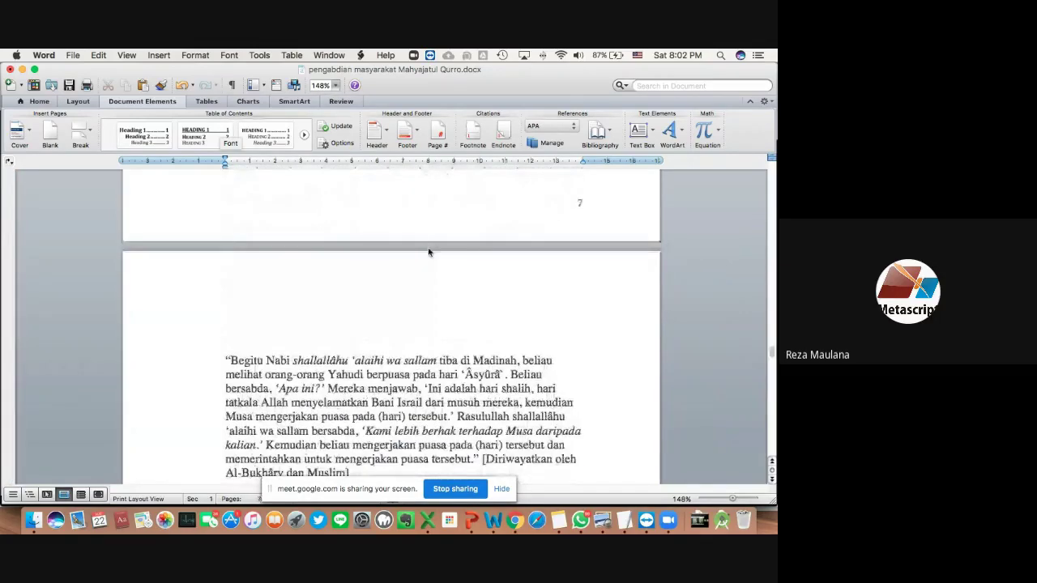
scroll(429, 251, "up", 18)
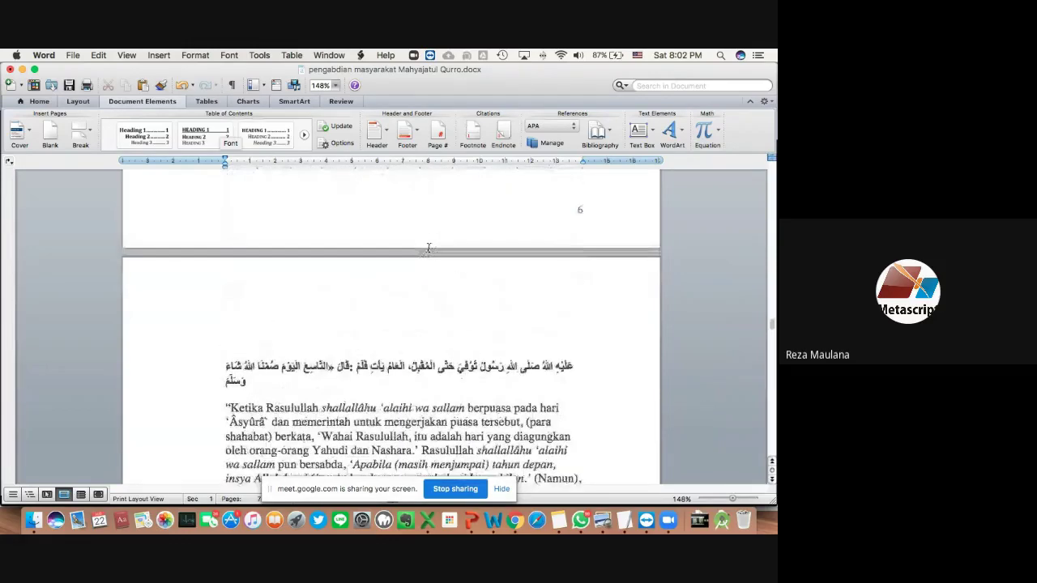
scroll(429, 249, "up", 12)
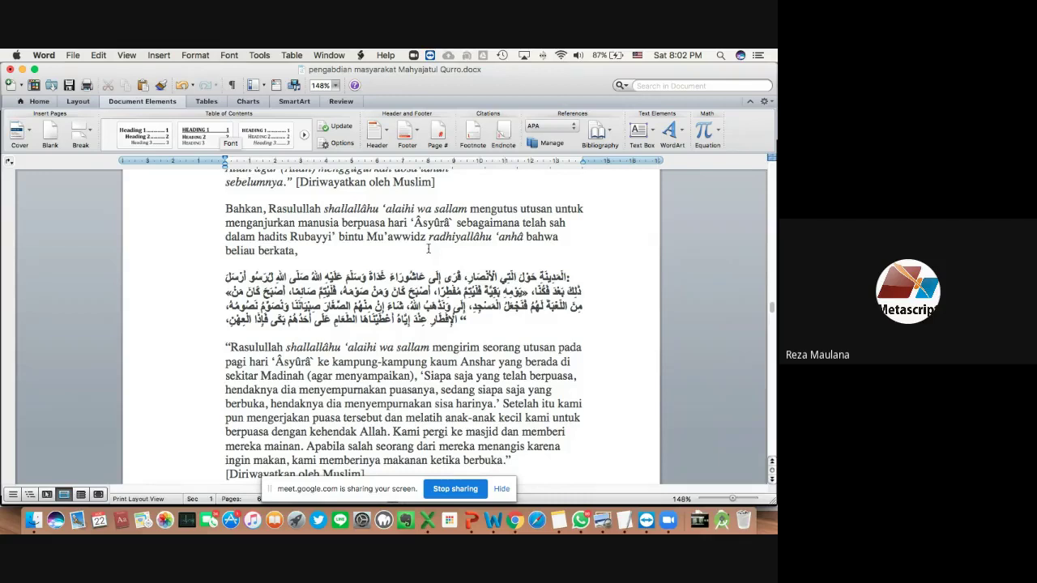
scroll(502, 407, "down", 5)
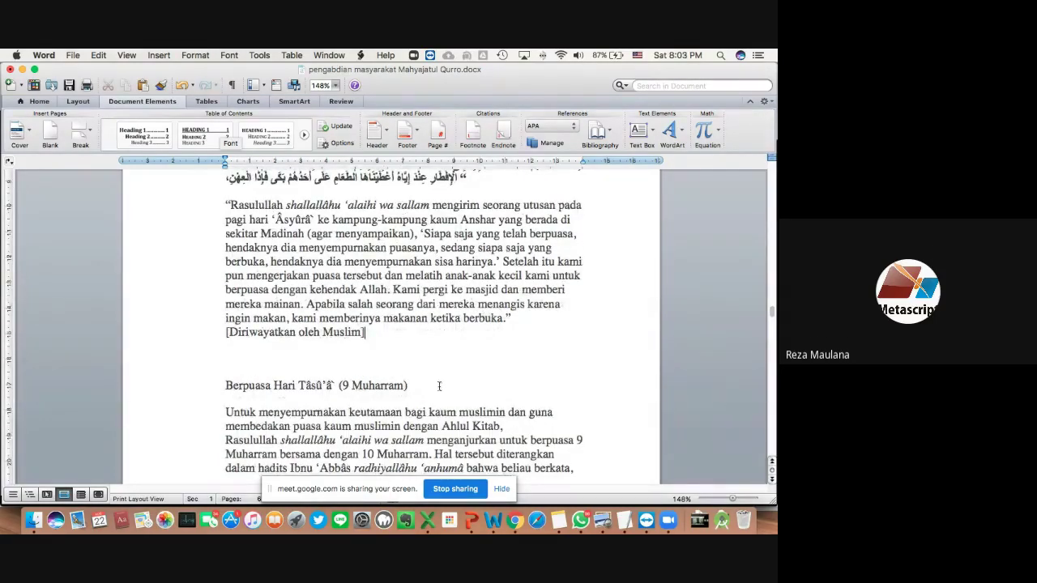
- Switch to the Google Meet call in Chrome and open the meeting options that include stopping the recording
left_click(500, 504)
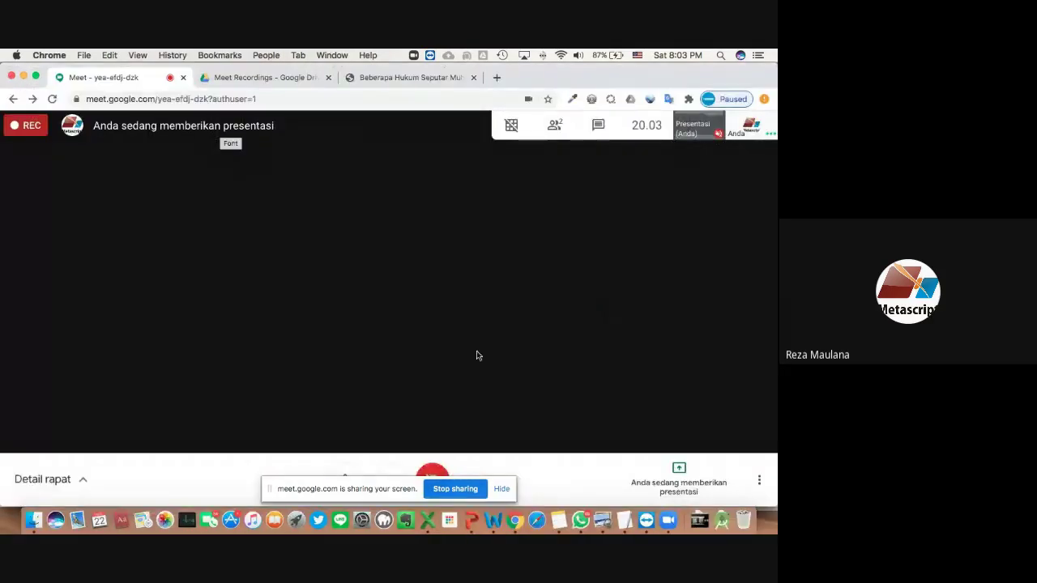
left_click(759, 481)
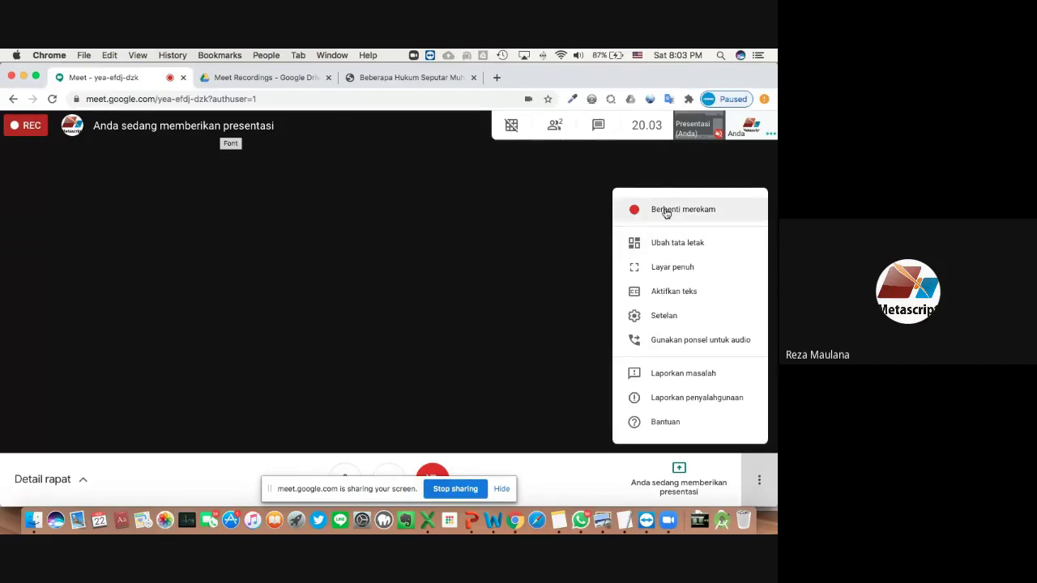